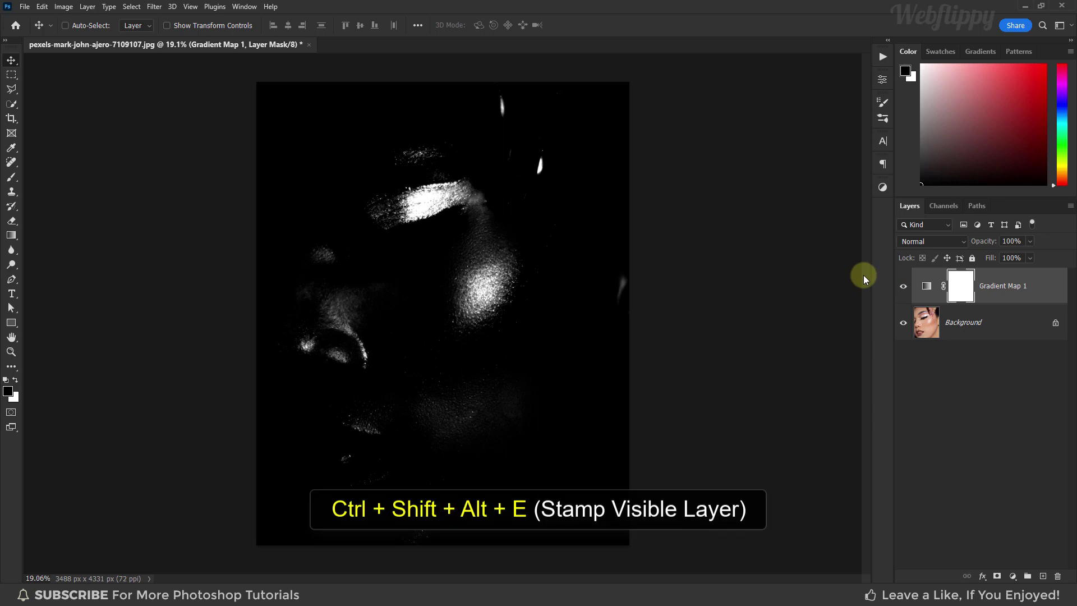
- Stamp the visible layers into a new layer converted to a smart object, and hide the Gradient Map 1 layer
{"action": "key", "text": "ctrl+shift+alt+e"}
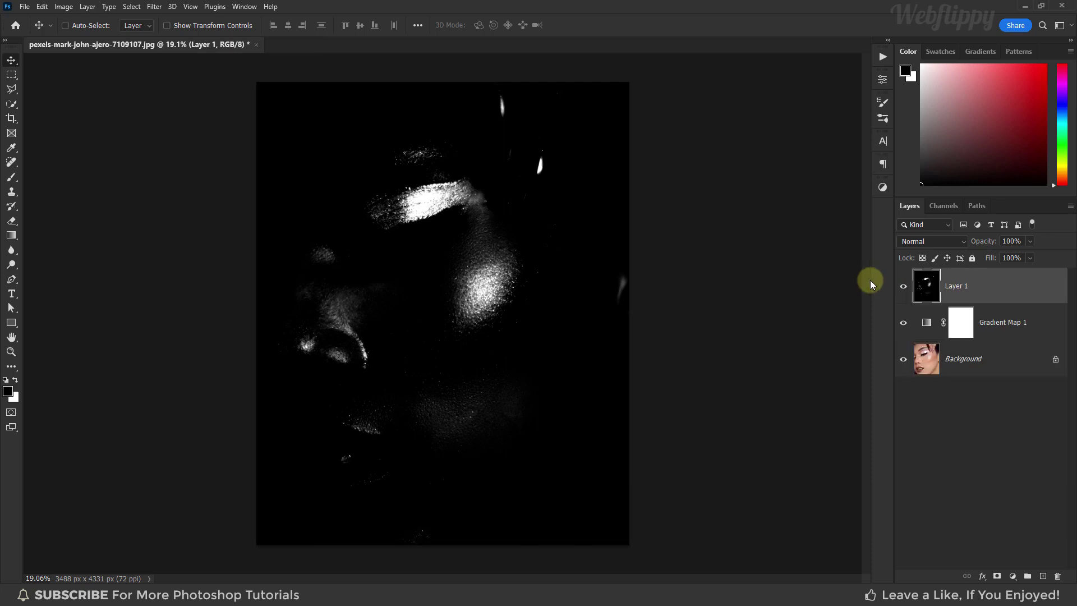
{"action": "left_click", "coordinate": [904, 325]}
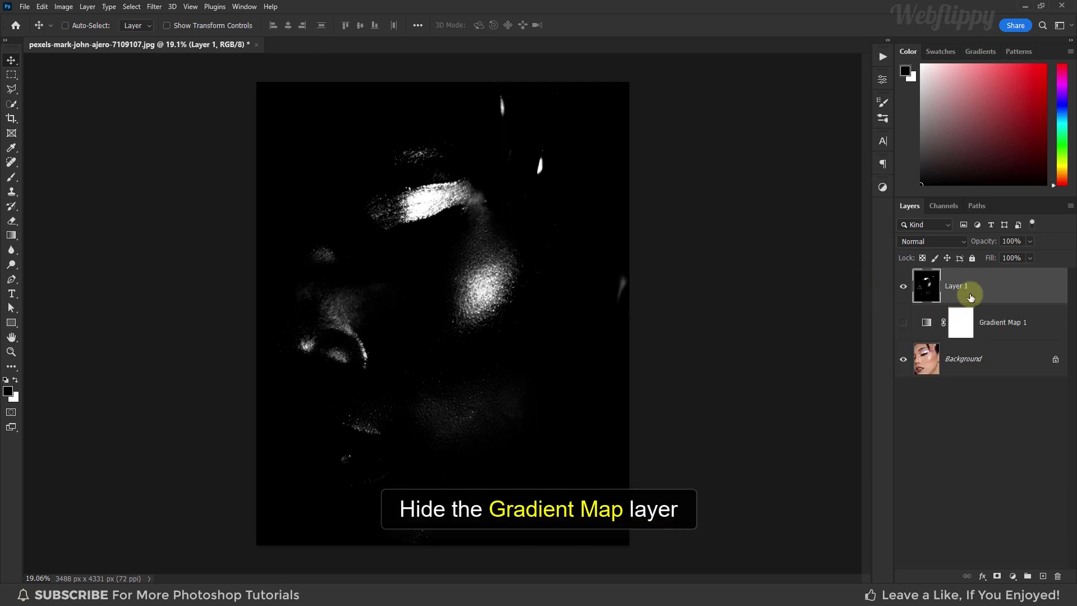
{"action": "right_click", "coordinate": [956, 287]}
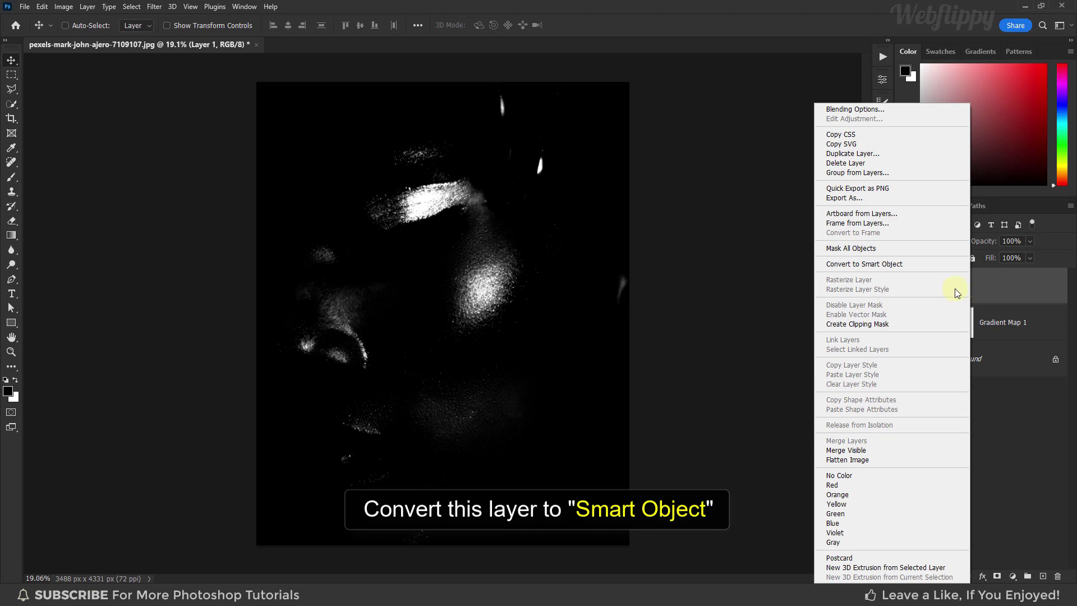
{"action": "left_click", "coordinate": [918, 265]}
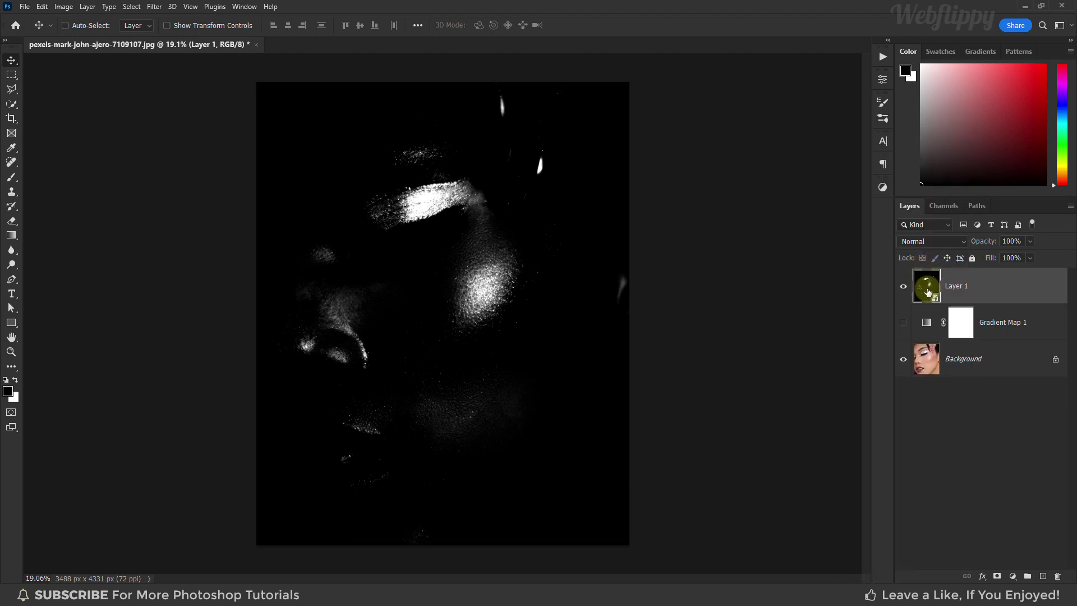
- Apply a Motion Blur filter to the stamped smart object with an angle of -45° and a distance of 150 pixels
{"action": "left_click", "coordinate": [157, 8]}
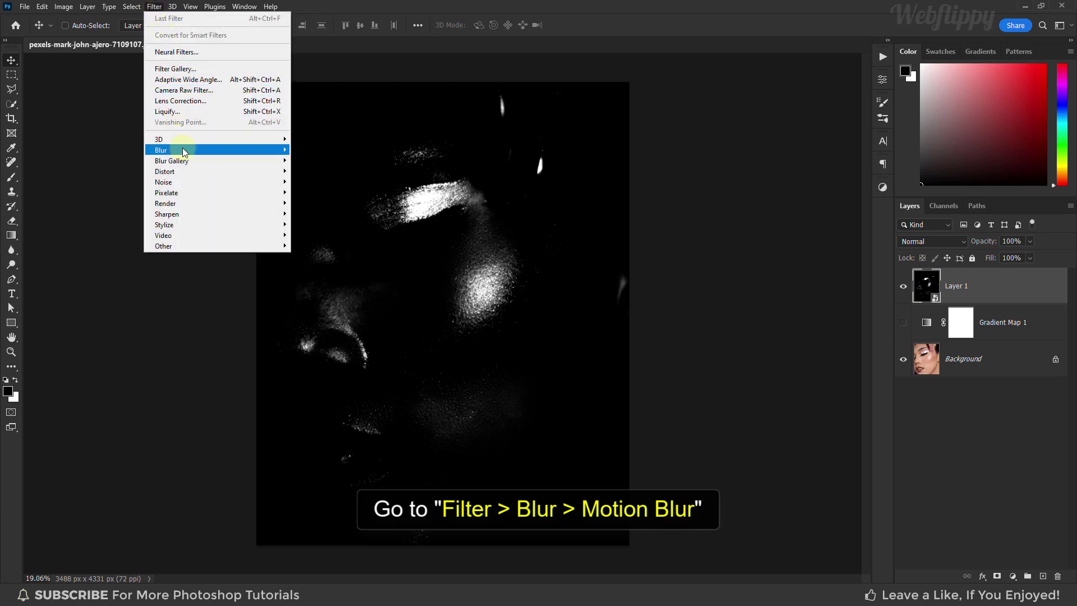
{"action": "mouse_move", "coordinate": [180, 150]}
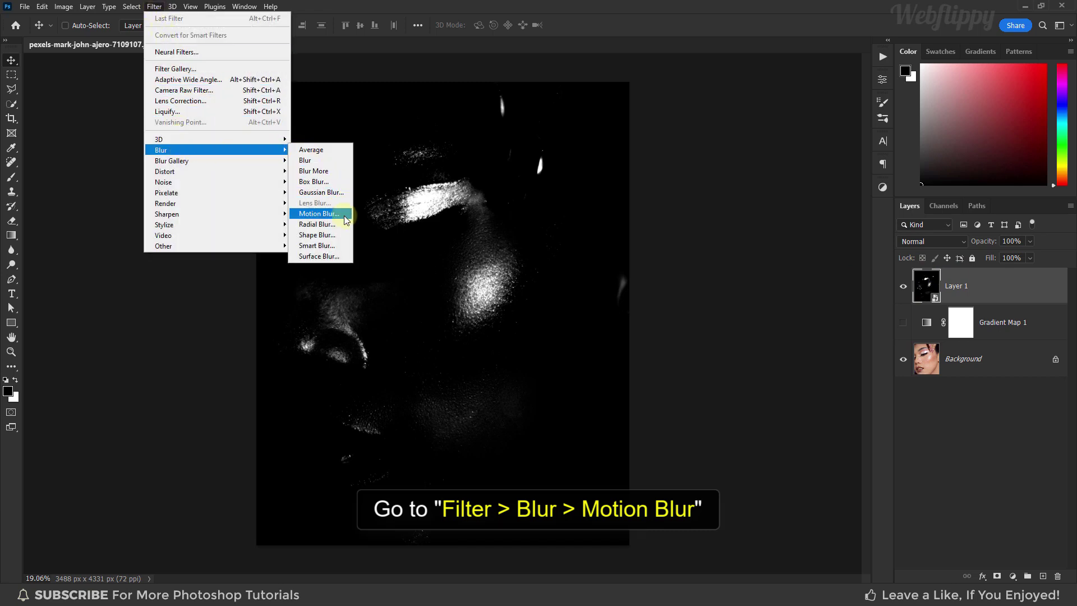
{"action": "left_click", "coordinate": [317, 214]}
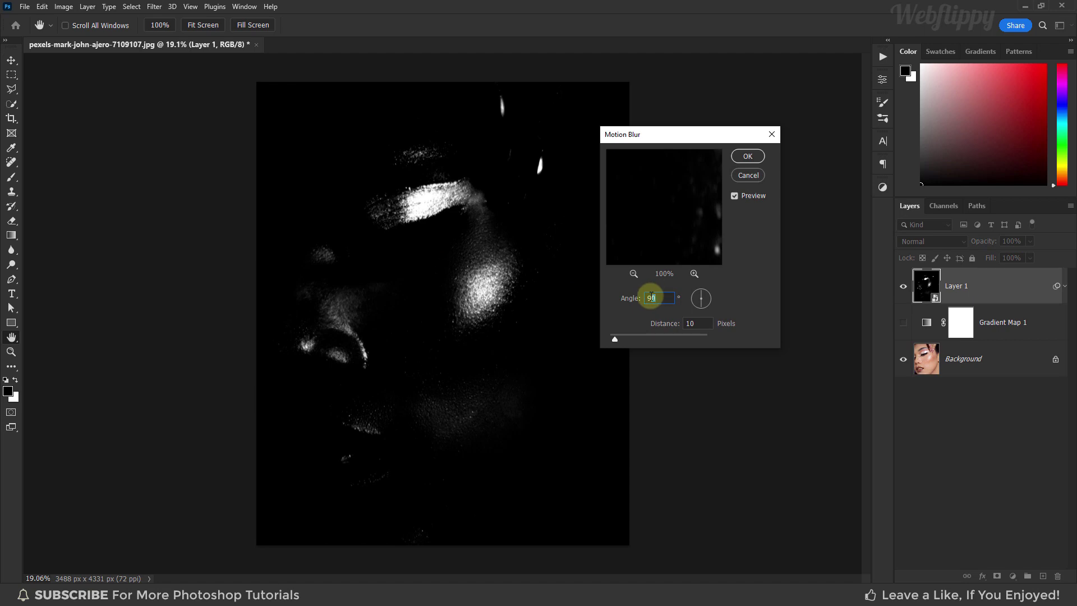
{"action": "type", "text": "-4"}
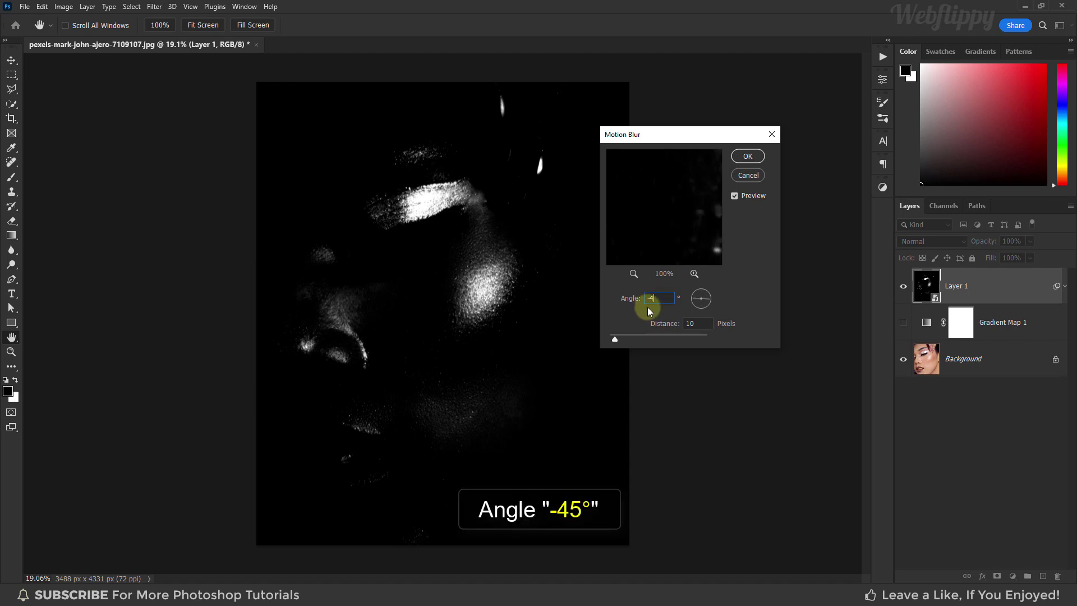
{"action": "type", "text": "5"}
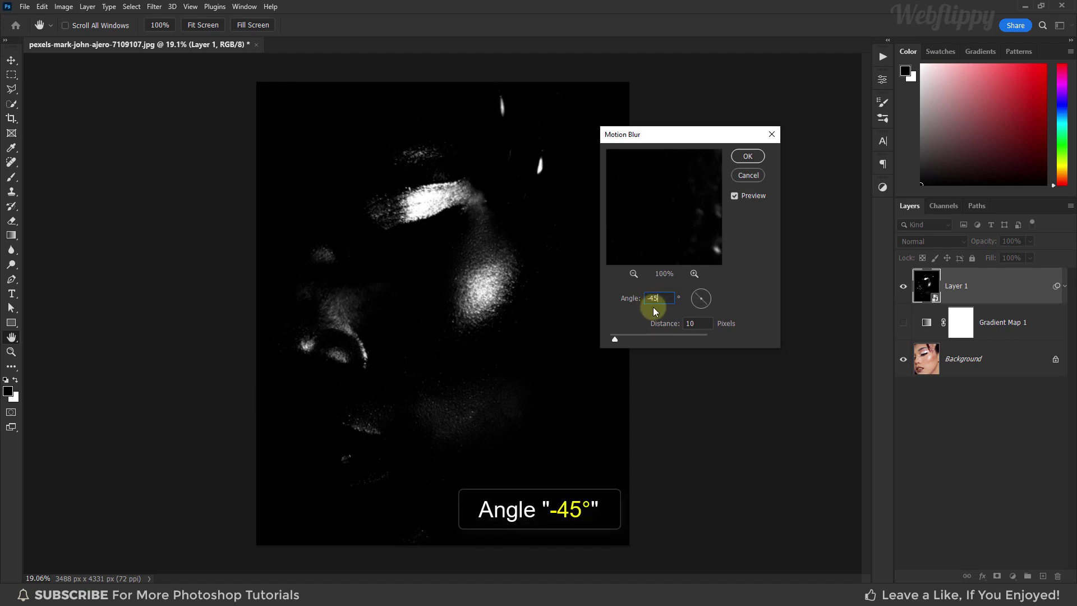
{"action": "double_click", "coordinate": [693, 323]}
{"action": "type", "text": "15"}
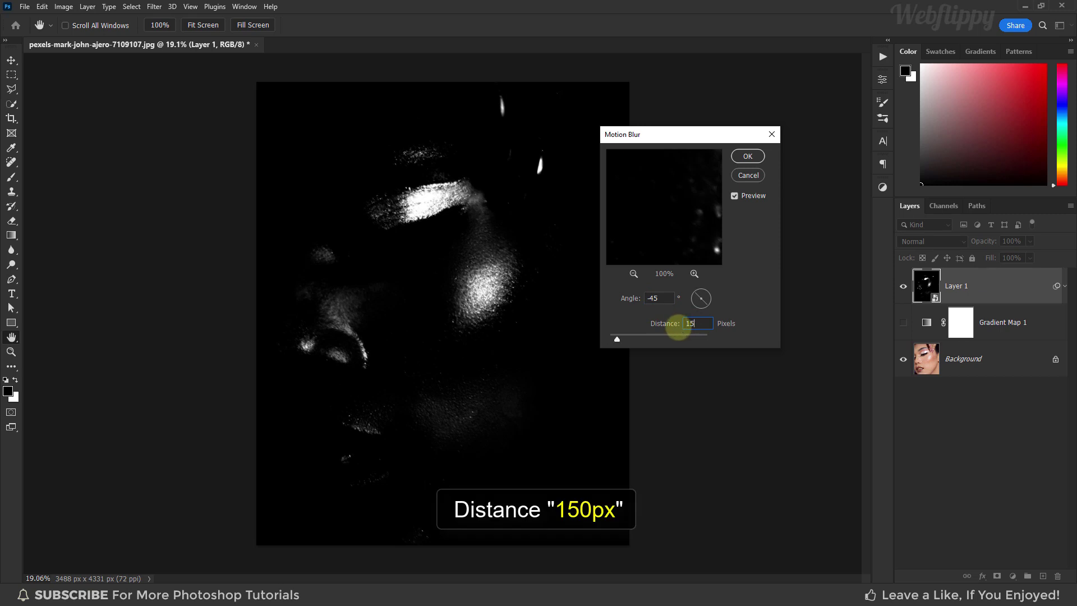
{"action": "type", "text": "0"}
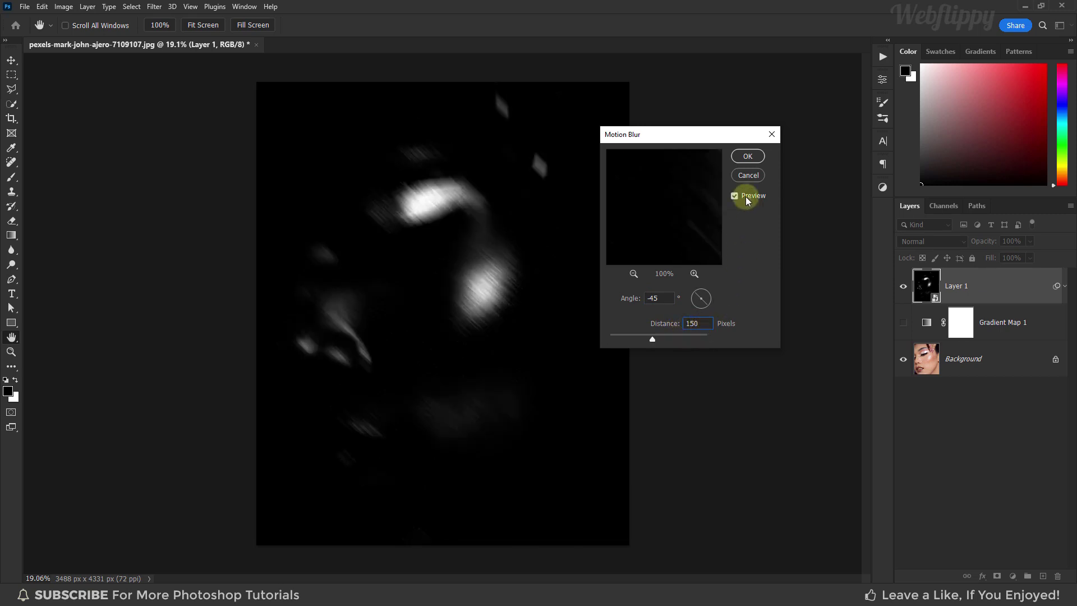
{"action": "left_click", "coordinate": [743, 156]}
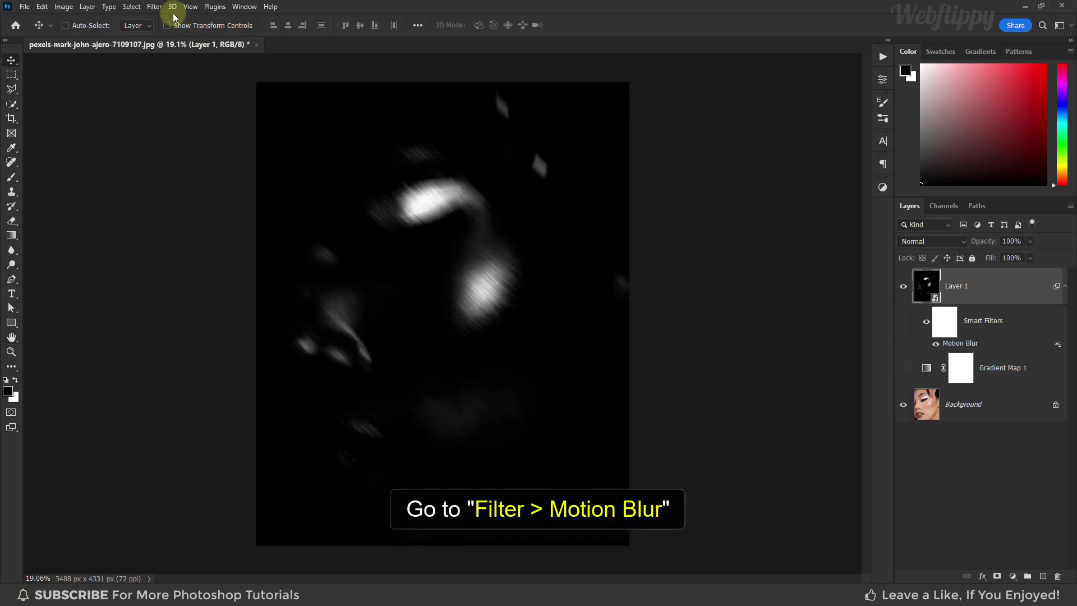
- Apply the same Motion Blur filter two more times to the smart object, keeping angle -45° and distance 150 pixels
{"action": "left_click", "coordinate": [155, 8]}
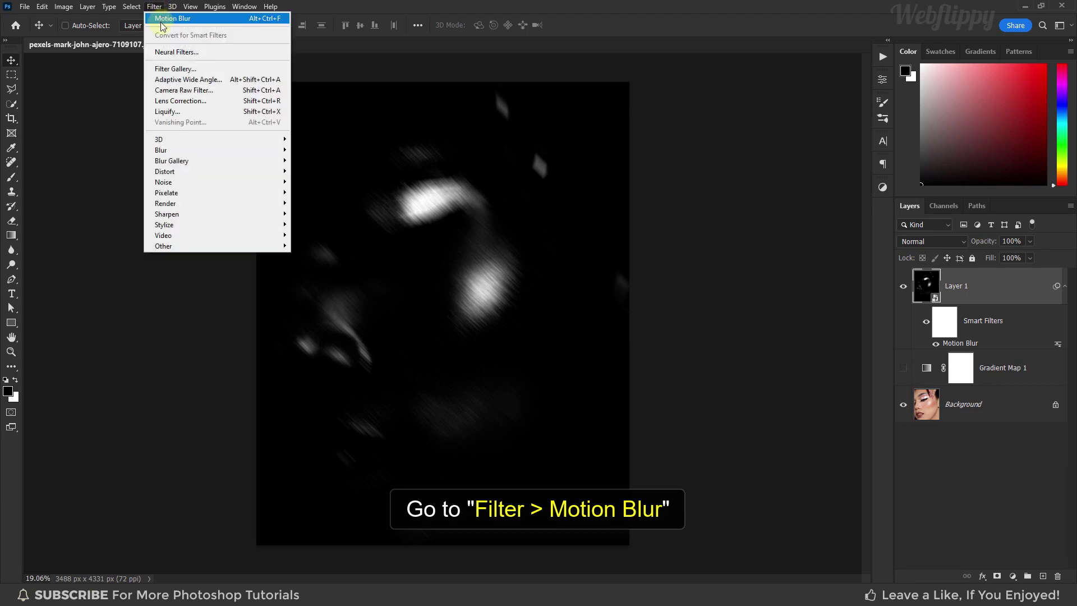
{"action": "left_click", "coordinate": [162, 23]}
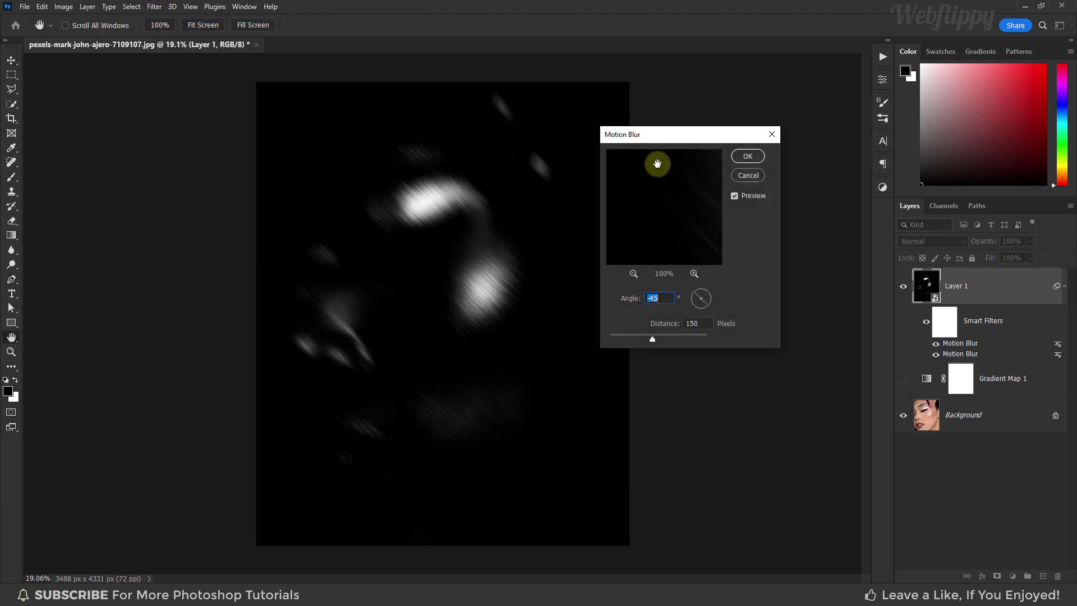
{"action": "left_click", "coordinate": [741, 159]}
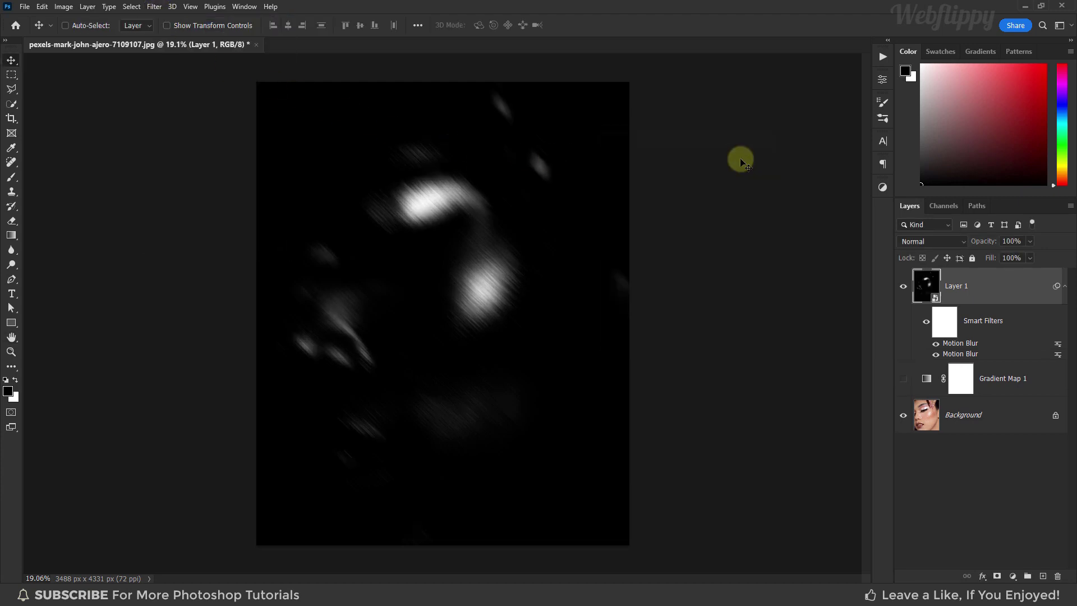
{"action": "left_click", "coordinate": [154, 7]}
{"action": "left_click", "coordinate": [163, 18]}
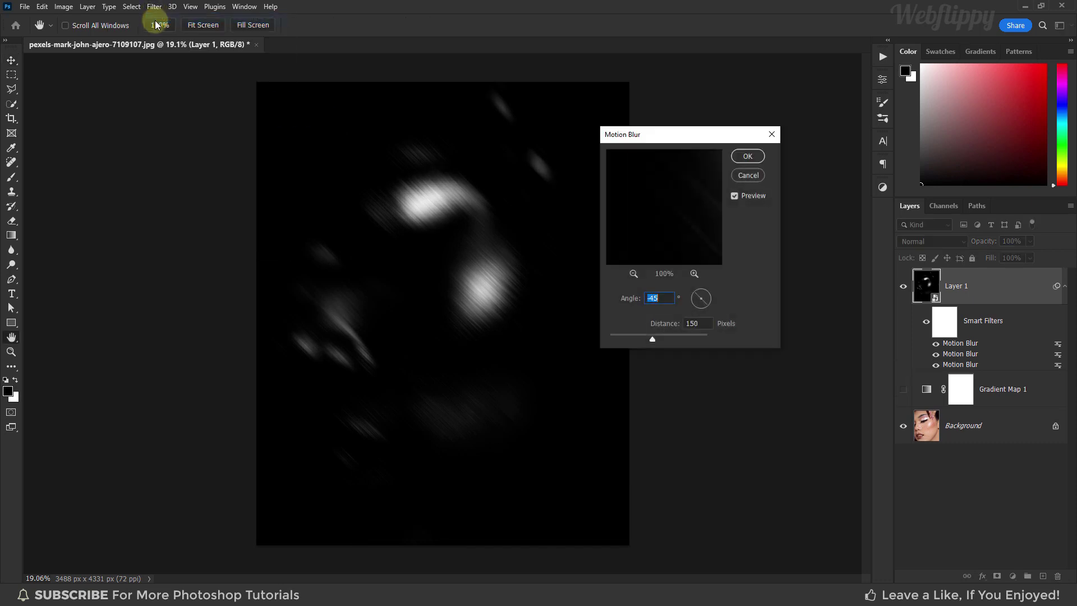
{"action": "left_click", "coordinate": [741, 155]}
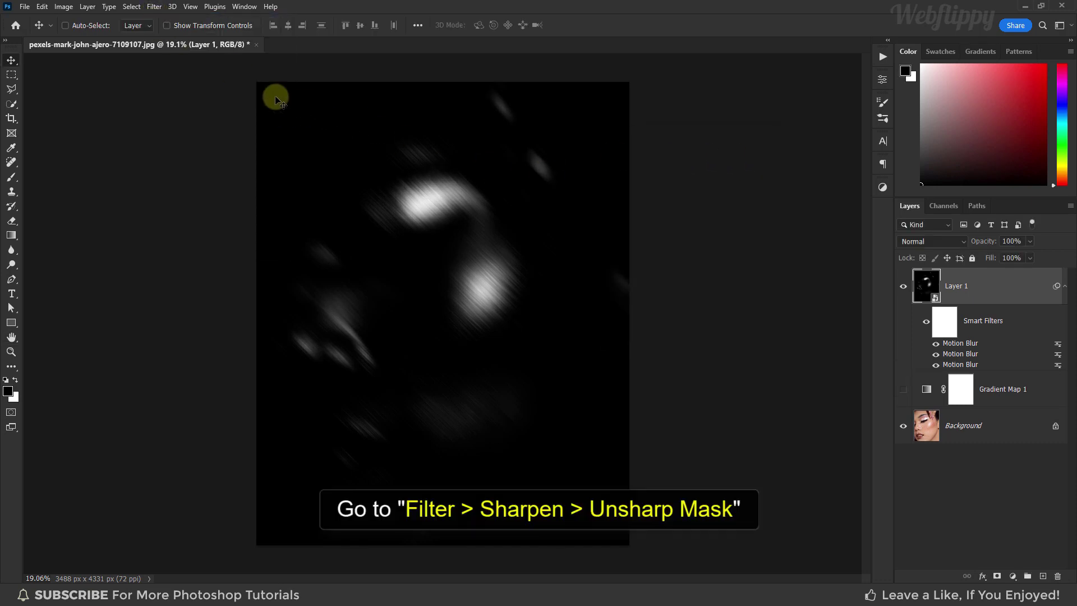
- Apply an Unsharp Mask filter to the smart object with an amount of 250% and a radius of 30 pixels
{"action": "left_click", "coordinate": [154, 8]}
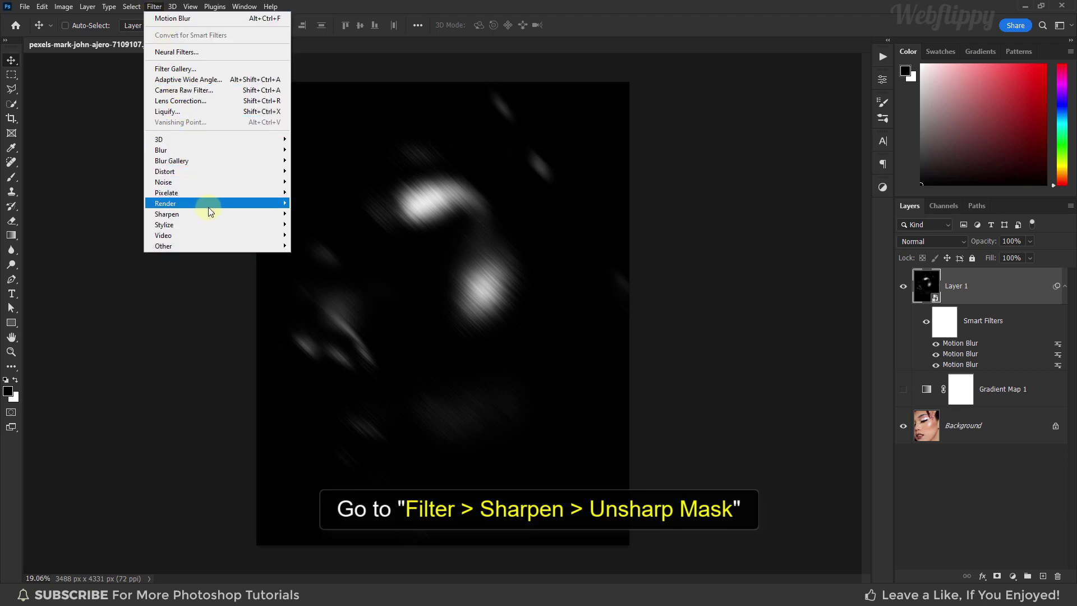
{"action": "mouse_move", "coordinate": [209, 214]}
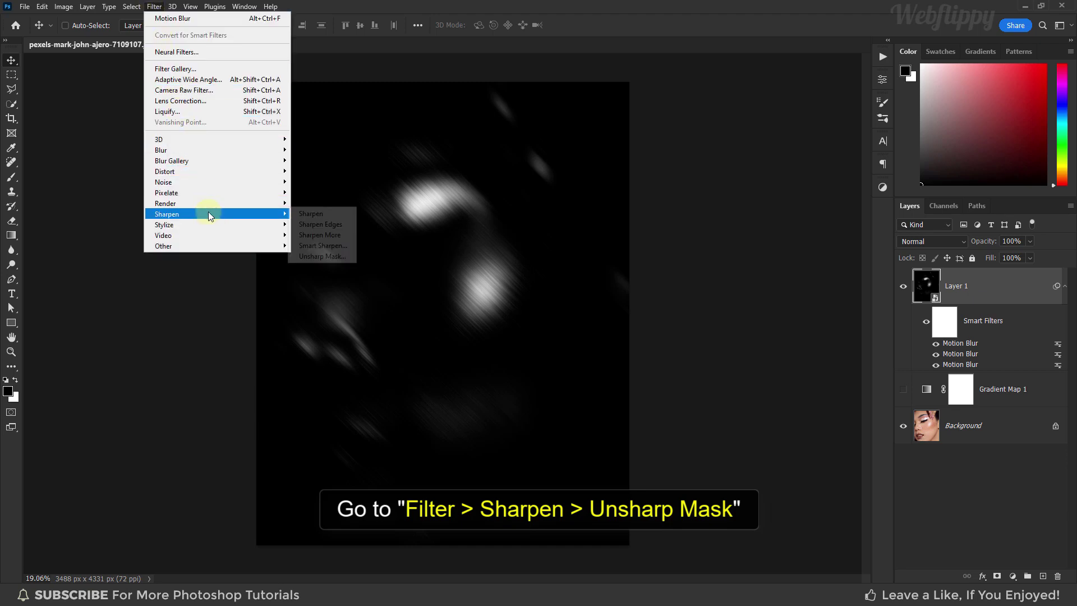
{"action": "left_click", "coordinate": [344, 255]}
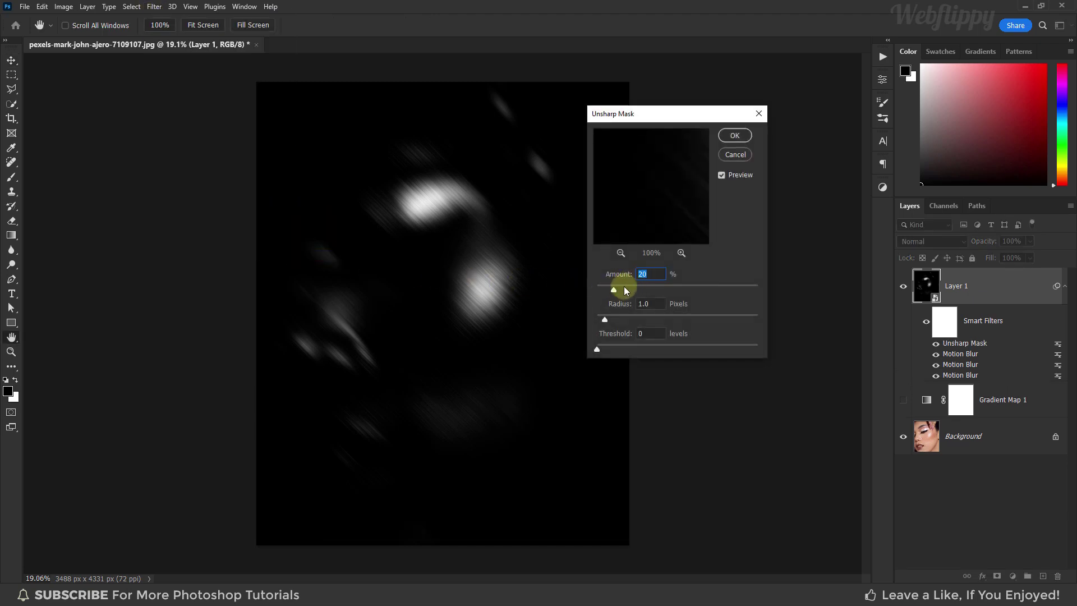
{"action": "left_click_drag", "start_coordinate": [626, 290], "coordinate": [637, 291]}
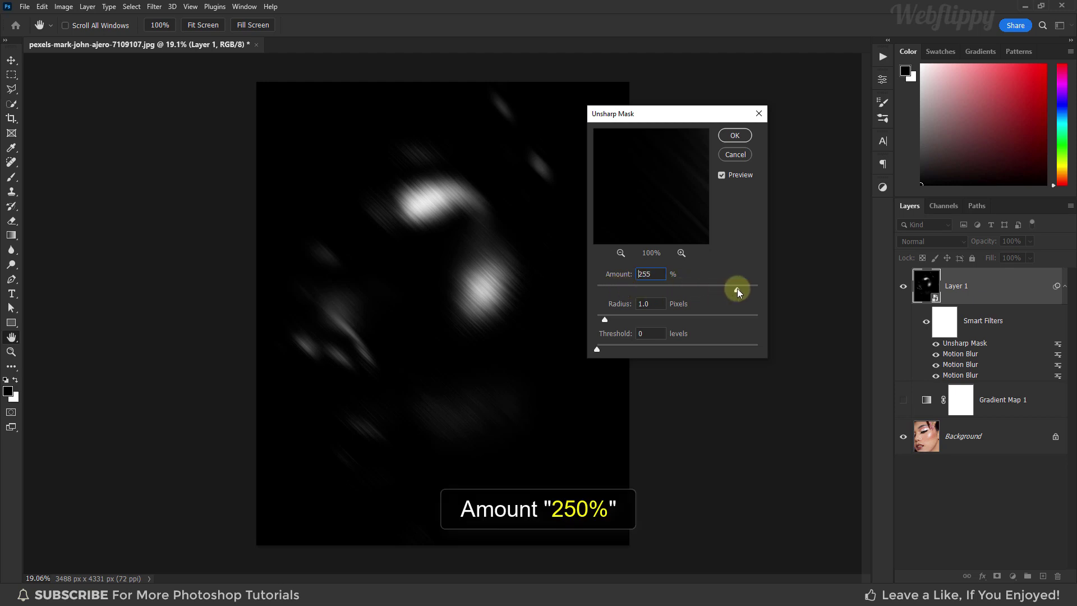
{"action": "left_click_drag", "start_coordinate": [736, 289], "coordinate": [730, 288]}
{"action": "double_click", "coordinate": [651, 275]}
{"action": "type", "text": "250"}
{"action": "left_click", "coordinate": [619, 319]}
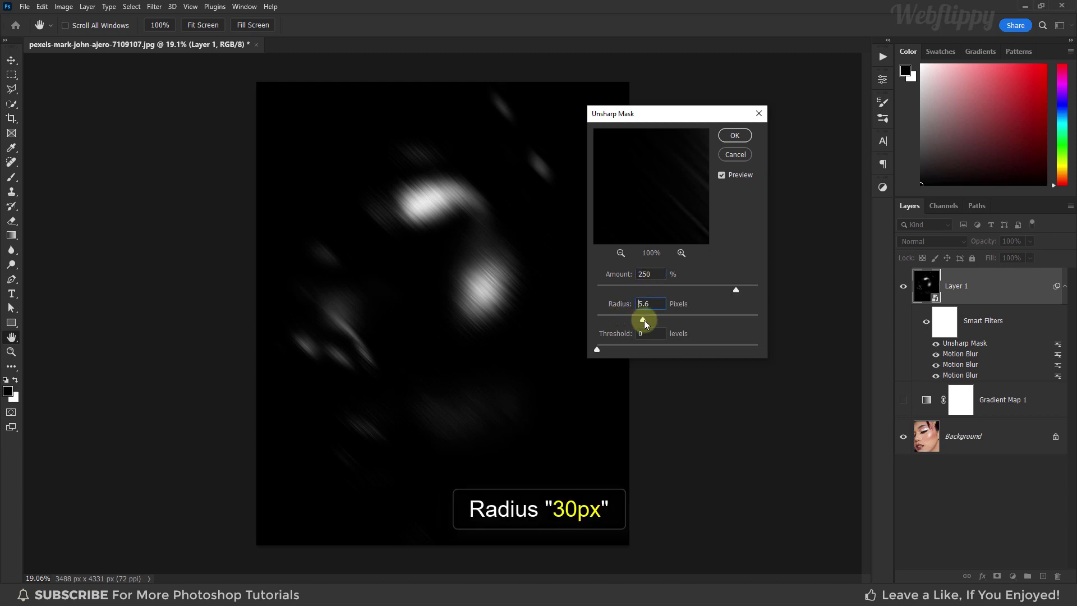
{"action": "left_click_drag", "start_coordinate": [676, 320], "coordinate": [672, 320]}
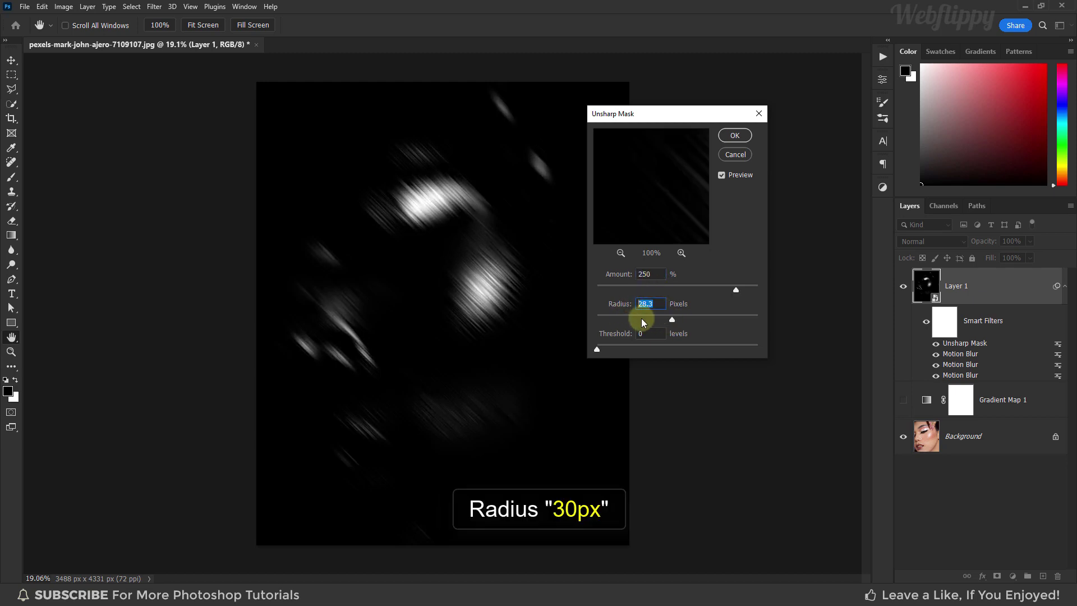
{"action": "type", "text": "30"}
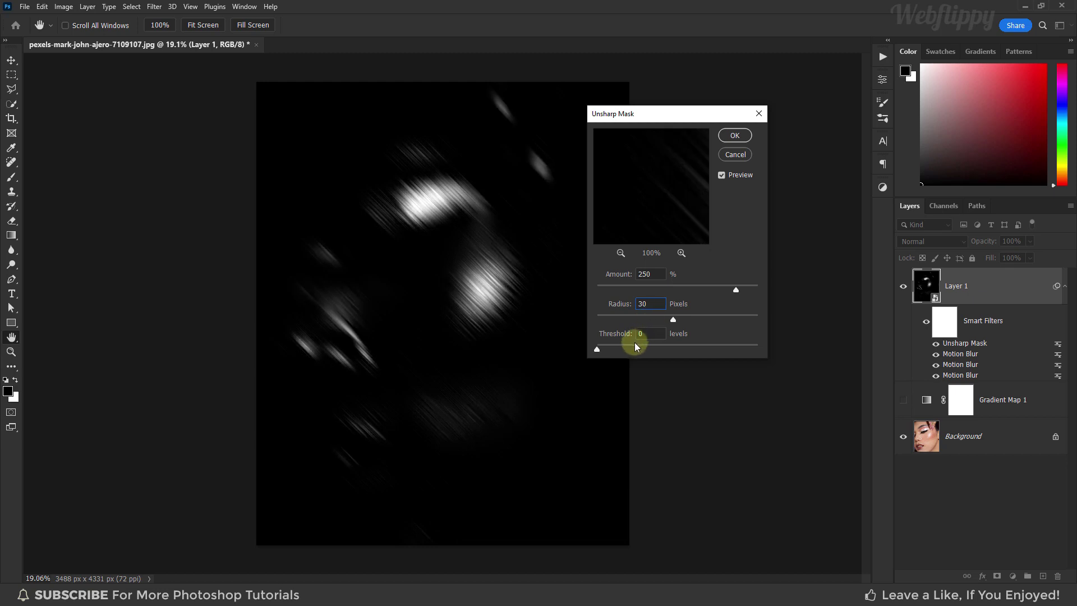
{"action": "left_click", "coordinate": [725, 135]}
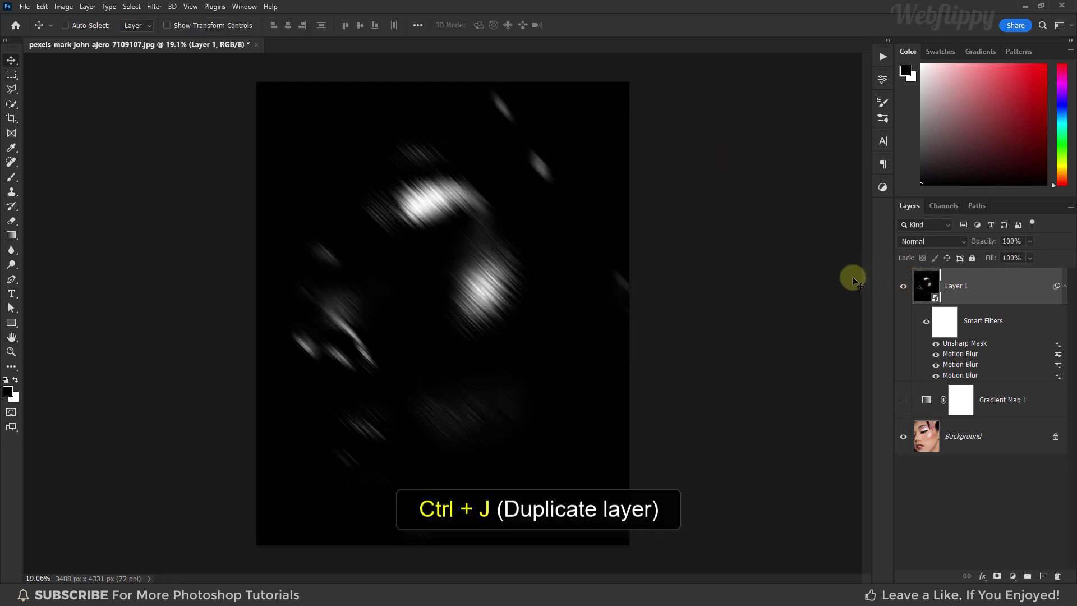
- Duplicate the filtered smart object layer and set the angle of the copy's lowest Motion Blur smart filter to 45°
{"action": "key", "text": "ctrl+j"}
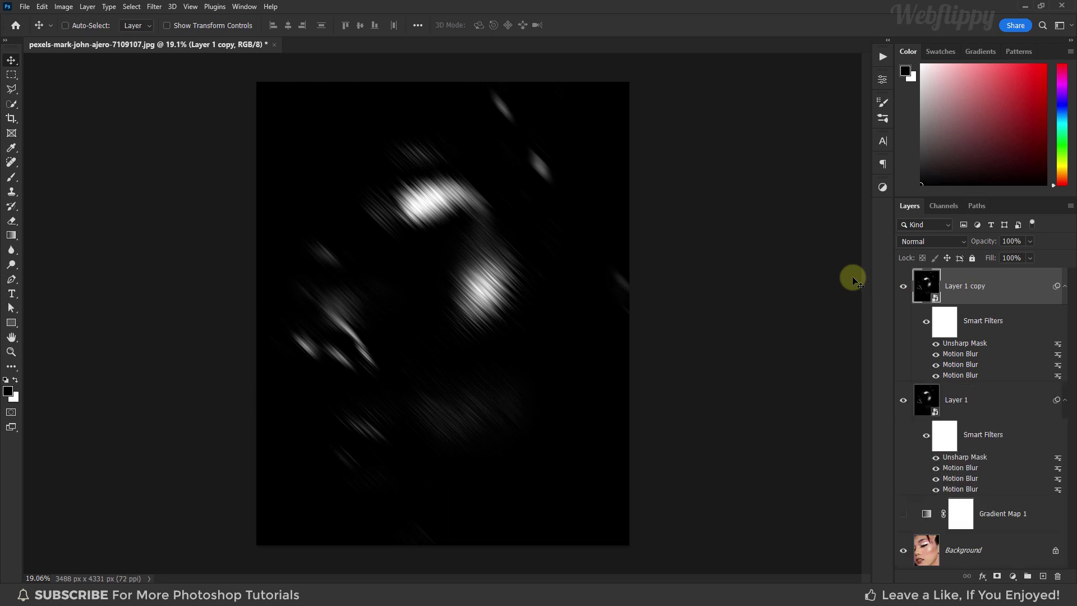
{"action": "double_click", "coordinate": [958, 376]}
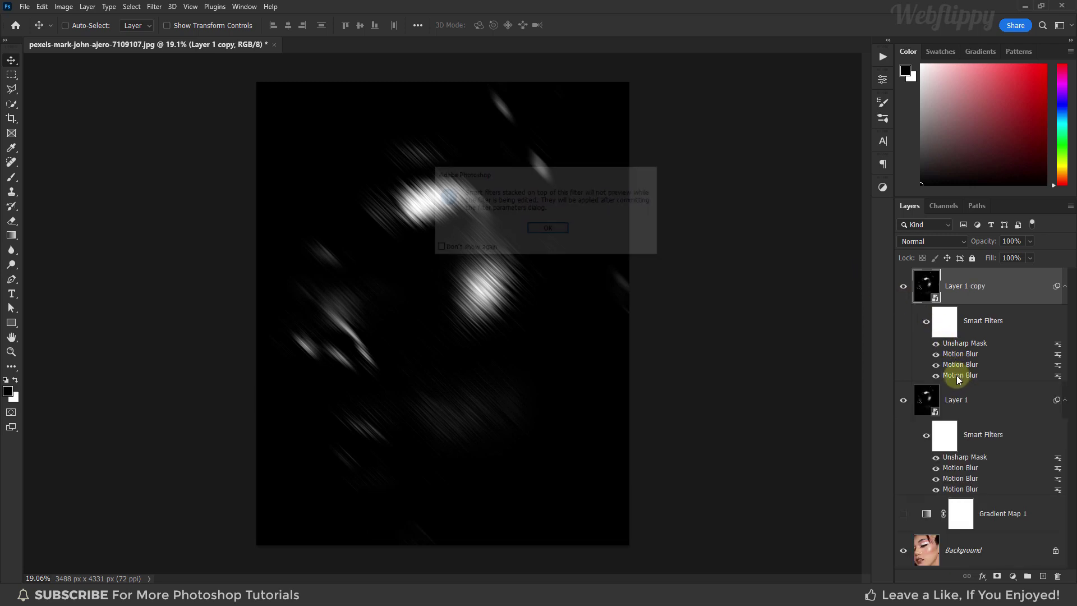
{"action": "left_click", "coordinate": [548, 230]}
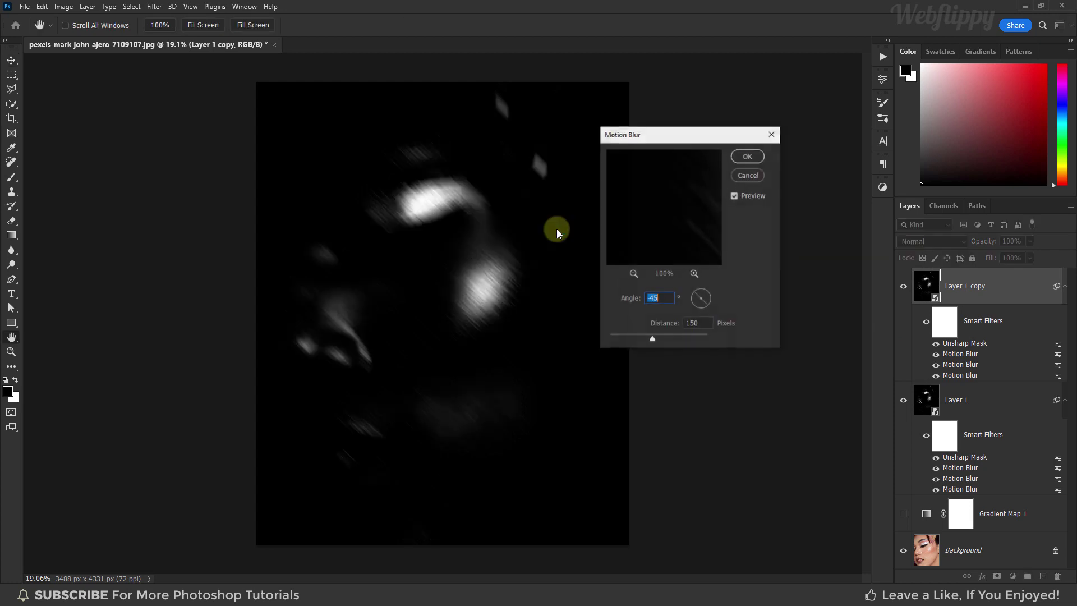
{"action": "left_click", "coordinate": [663, 303]}
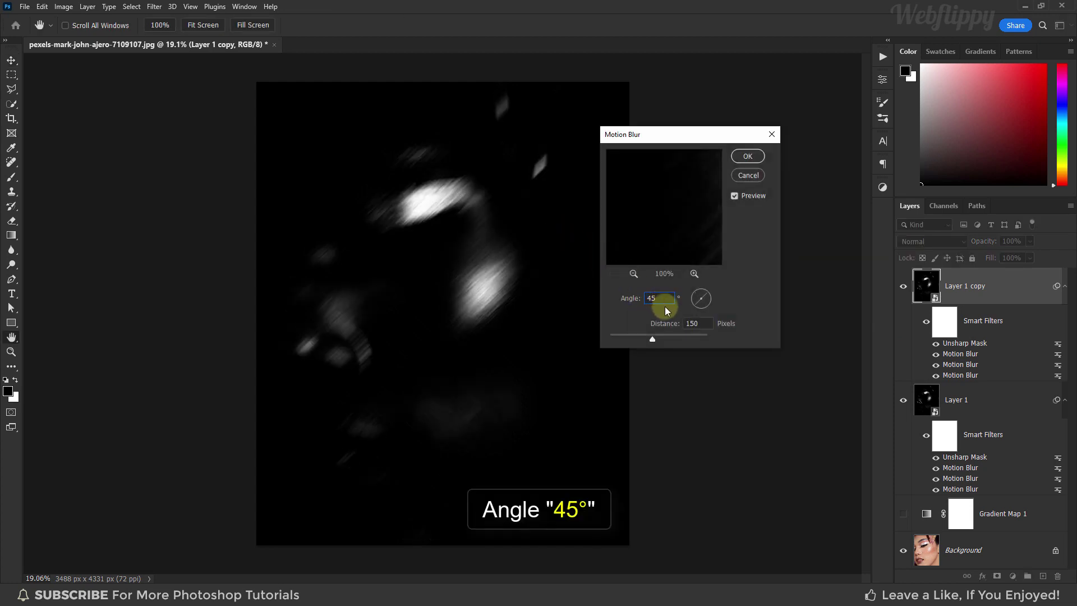
{"action": "left_click", "coordinate": [744, 158]}
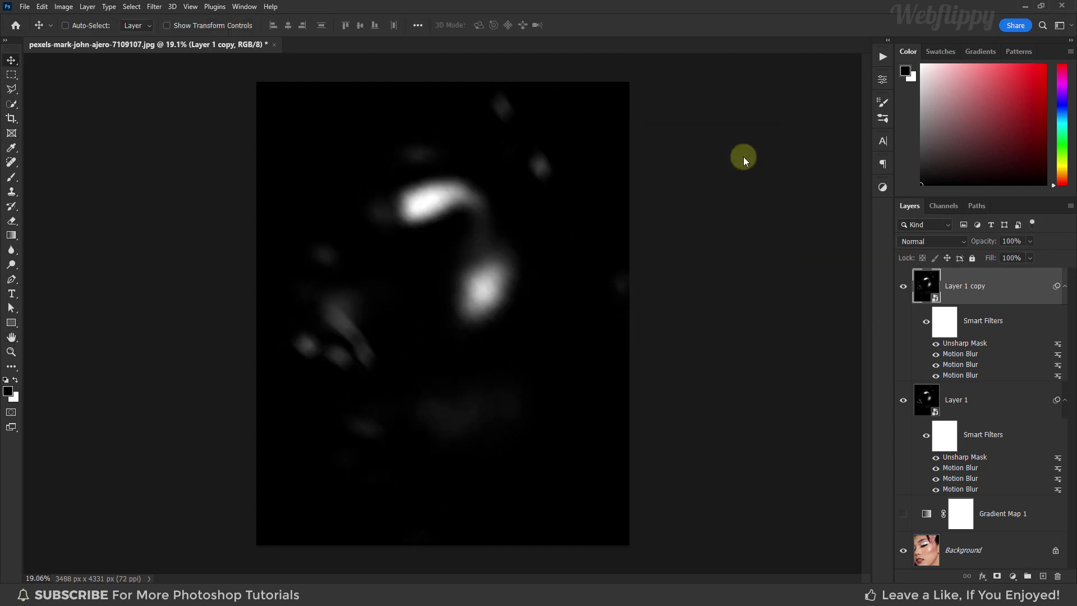
- Set the angle of the middle Motion Blur smart filter on the duplicated layer to 45°
{"action": "double_click", "coordinate": [954, 365]}
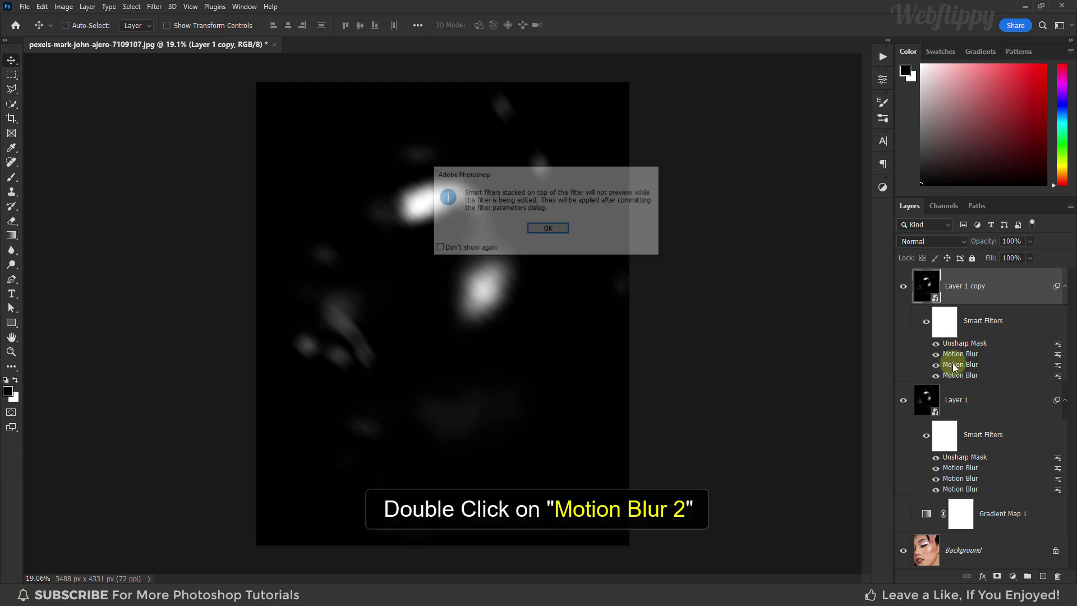
{"action": "left_click", "coordinate": [563, 234]}
{"action": "left_click", "coordinate": [649, 297]}
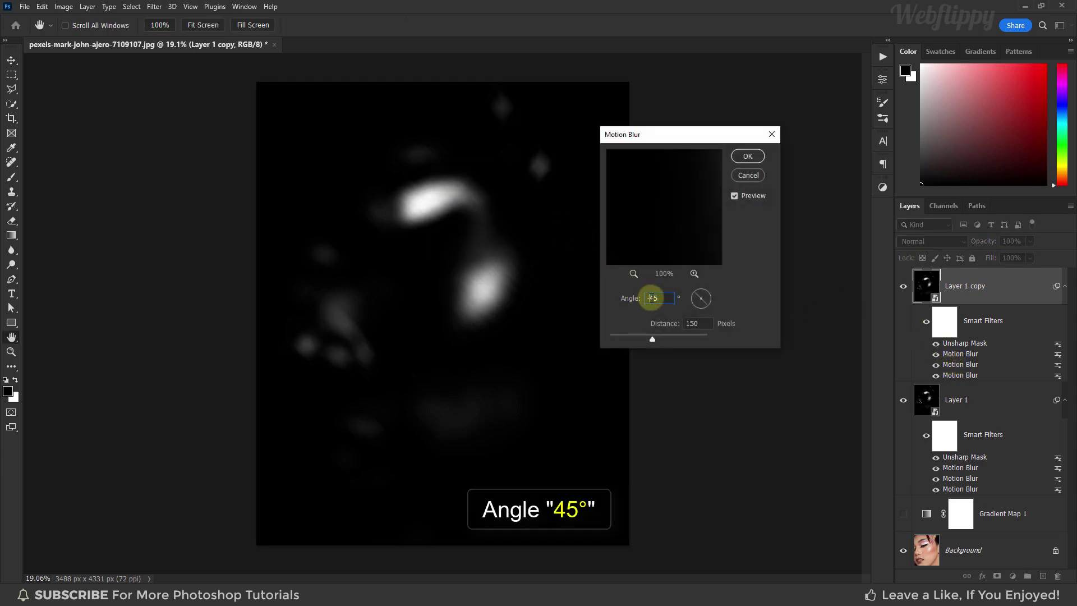
{"action": "left_click", "coordinate": [749, 158]}
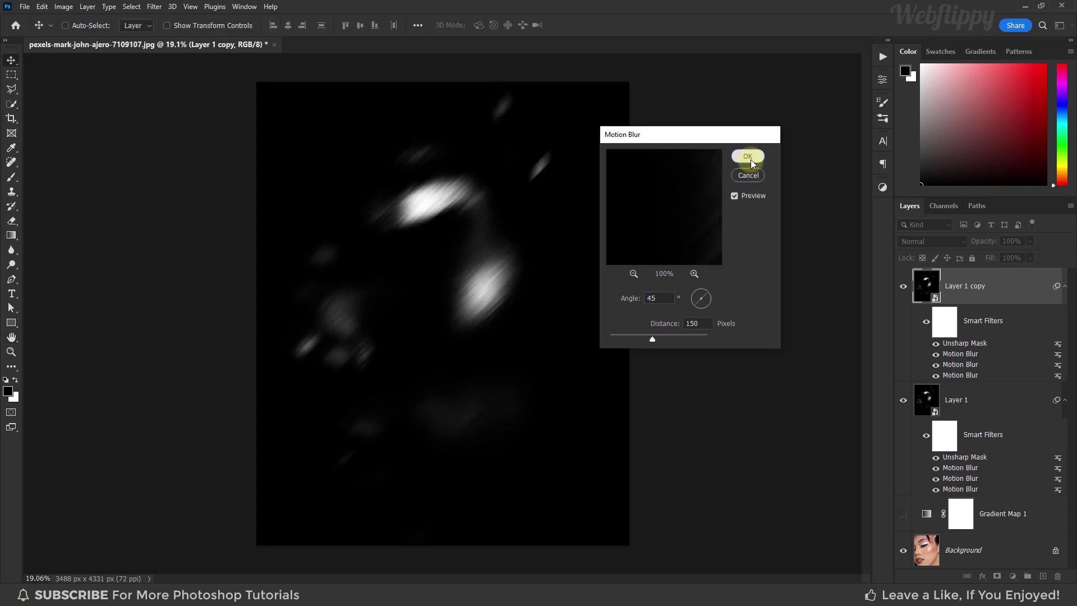
- Set the angle of the uppermost Motion Blur smart filter on the duplicated layer to 45°
{"action": "double_click", "coordinate": [958, 354]}
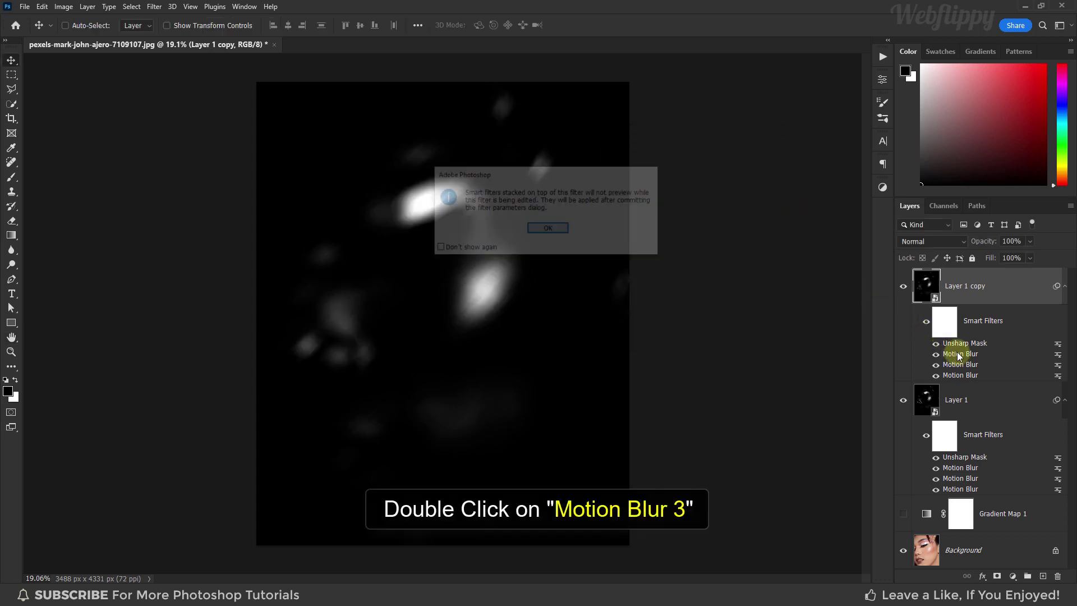
{"action": "left_click", "coordinate": [548, 229]}
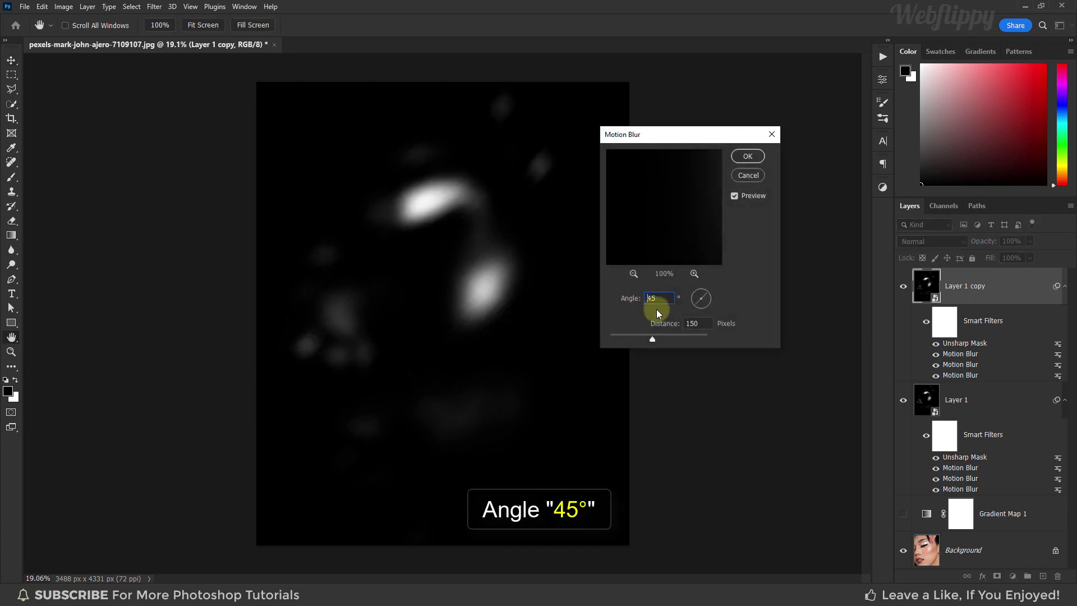
{"action": "left_click", "coordinate": [744, 159]}
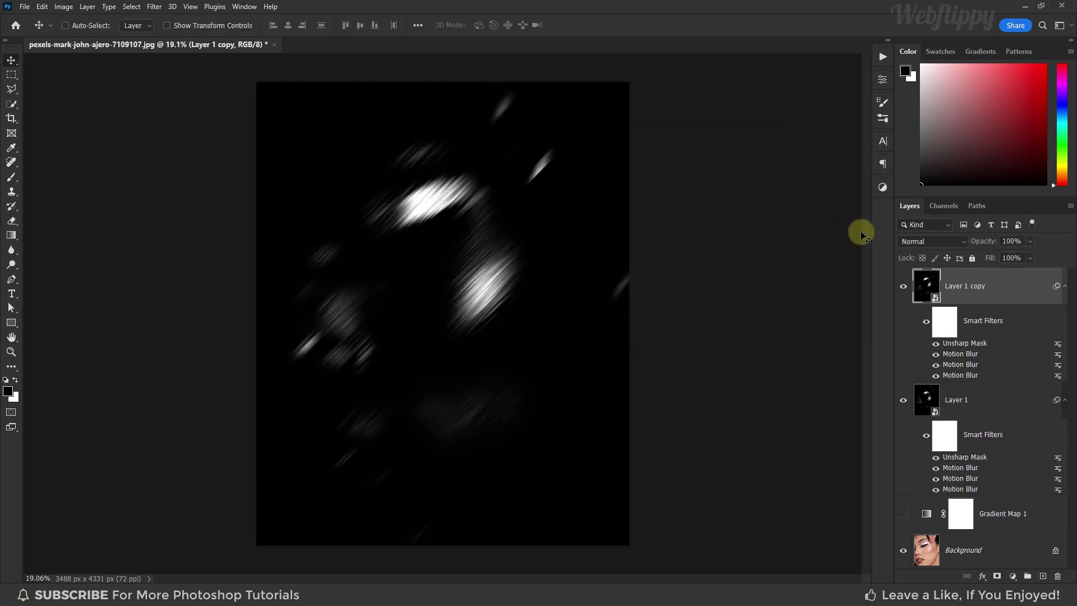
- Set the blending mode of Layer 1 copy to Lighten and compare the image with that layer hidden and shown
{"action": "left_click", "coordinate": [950, 241]}
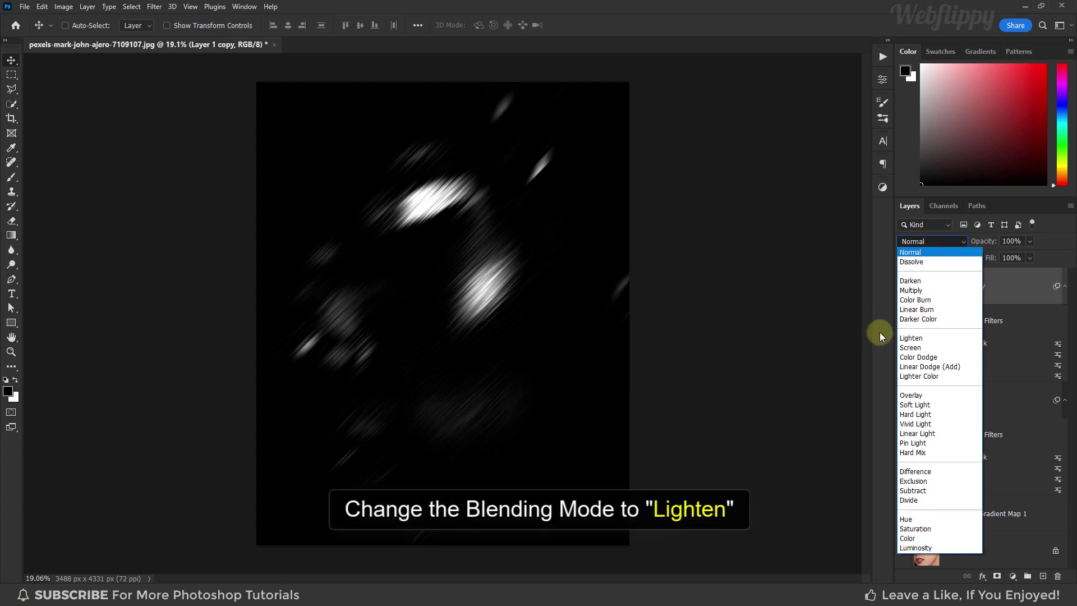
{"action": "left_click", "coordinate": [928, 338]}
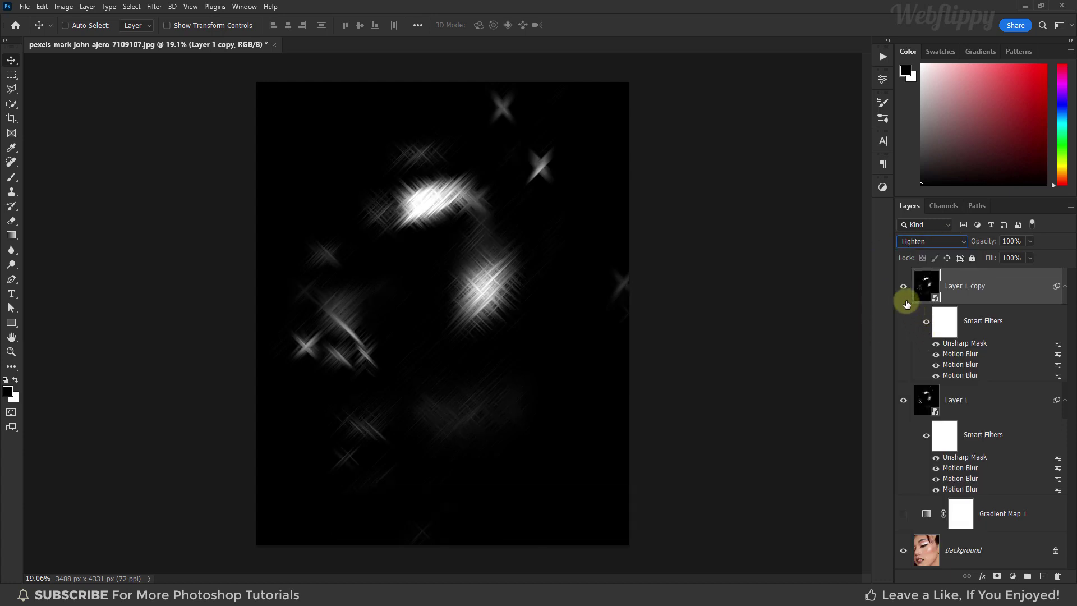
{"action": "left_click", "coordinate": [905, 289]}
{"action": "left_click", "coordinate": [904, 288]}
- Group Layer 1 and Layer 1 copy and name the group "Stars"
{"action": "left_click", "coordinate": [997, 397], "text": "shift"}
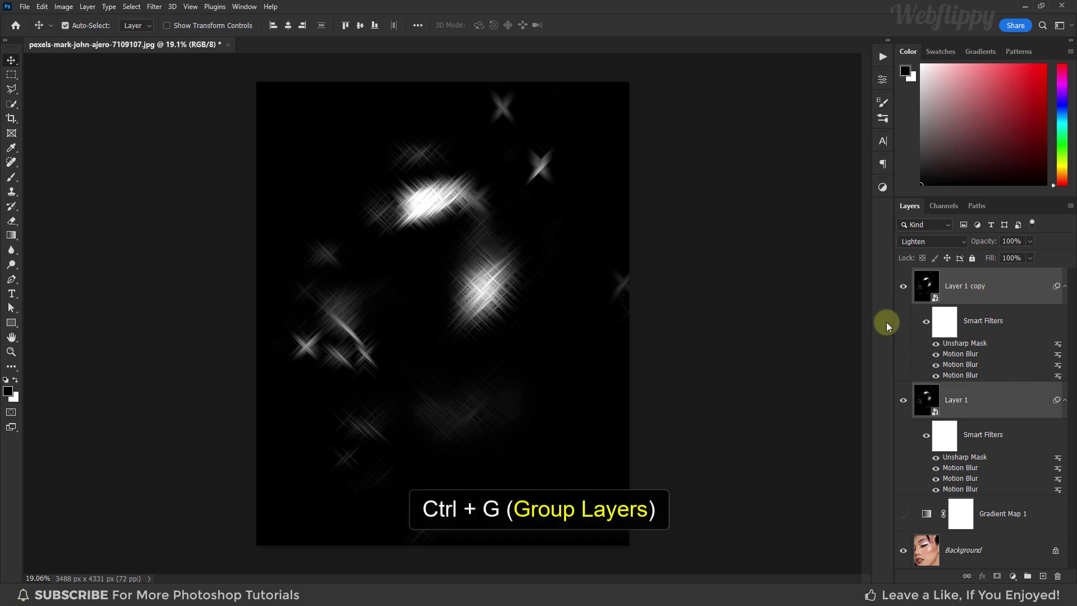
{"action": "key", "text": "ctrl+g"}
{"action": "double_click", "coordinate": [937, 275]}
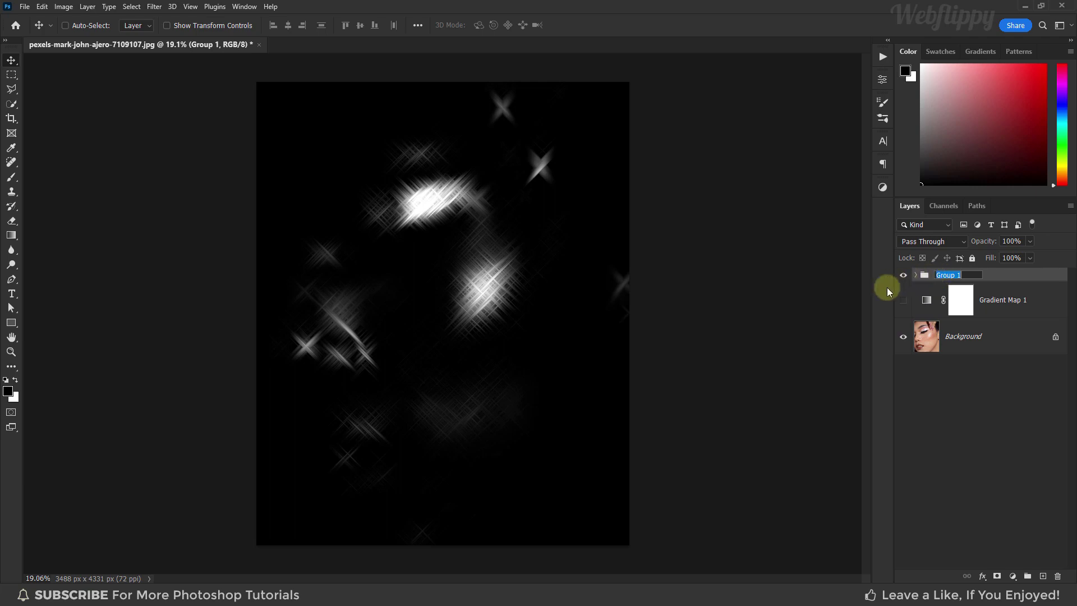
{"action": "type", "text": "Stars"}
{"action": "key", "text": "Return"}
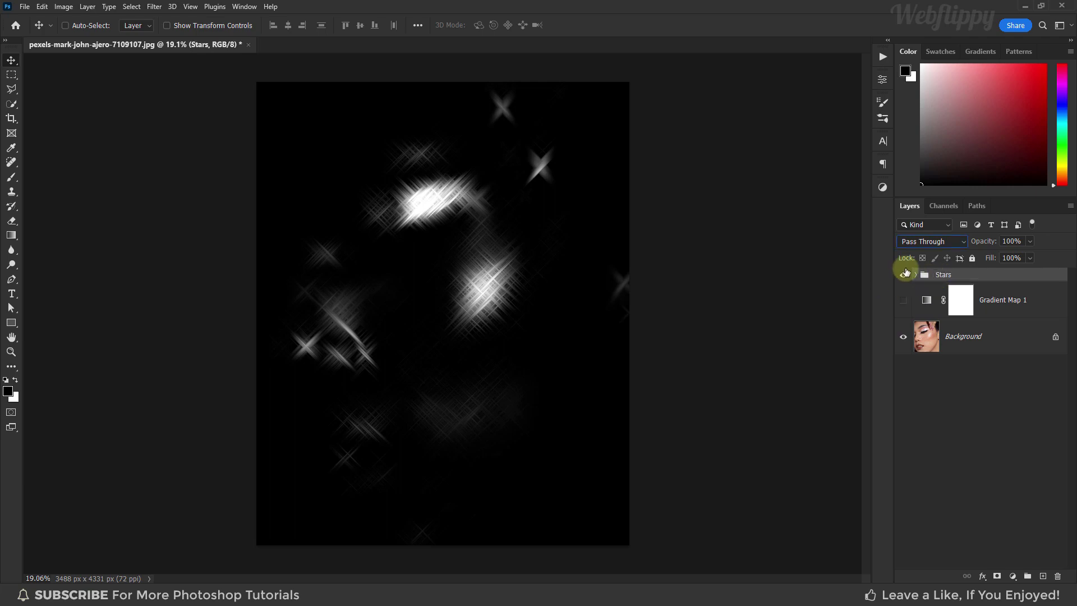
- Set the blending mode of the Stars group to Screen and compare the portrait with the group hidden and shown
{"action": "left_click", "coordinate": [950, 242]}
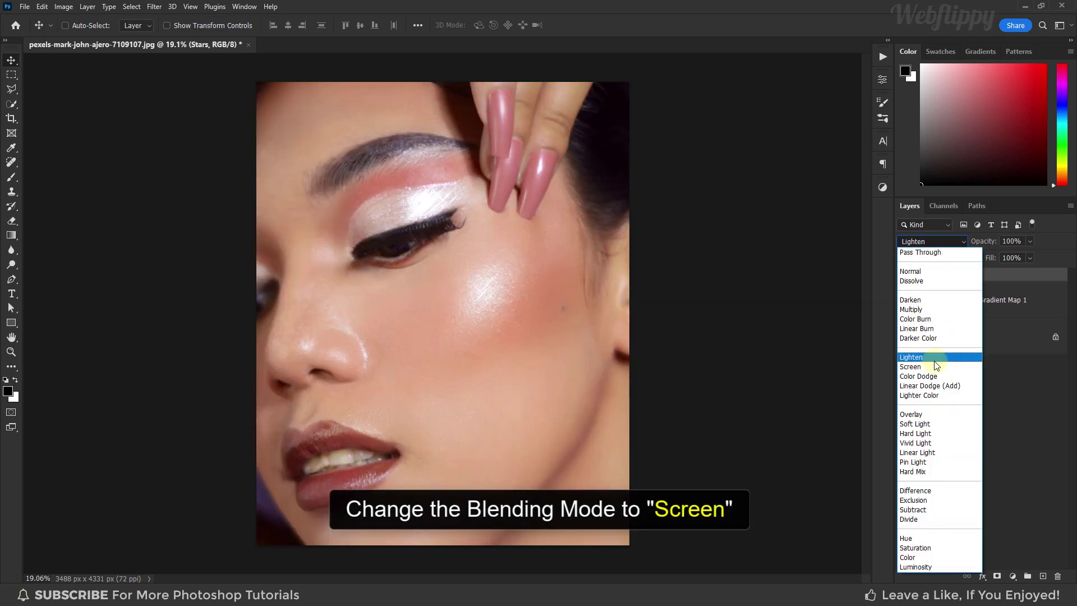
{"action": "left_click", "coordinate": [935, 366]}
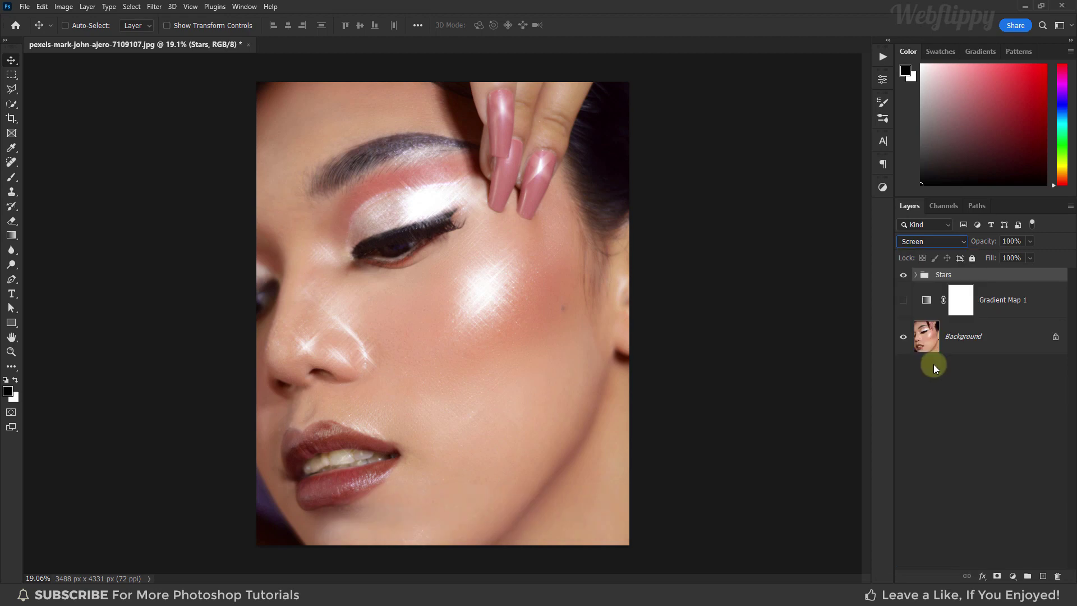
{"action": "left_click", "coordinate": [903, 276]}
{"action": "left_click", "coordinate": [903, 276]}
- Add a layer mask to the Stars group and set up a Soft Round brush with 10% flow for painting in black
{"action": "left_click", "coordinate": [998, 576]}
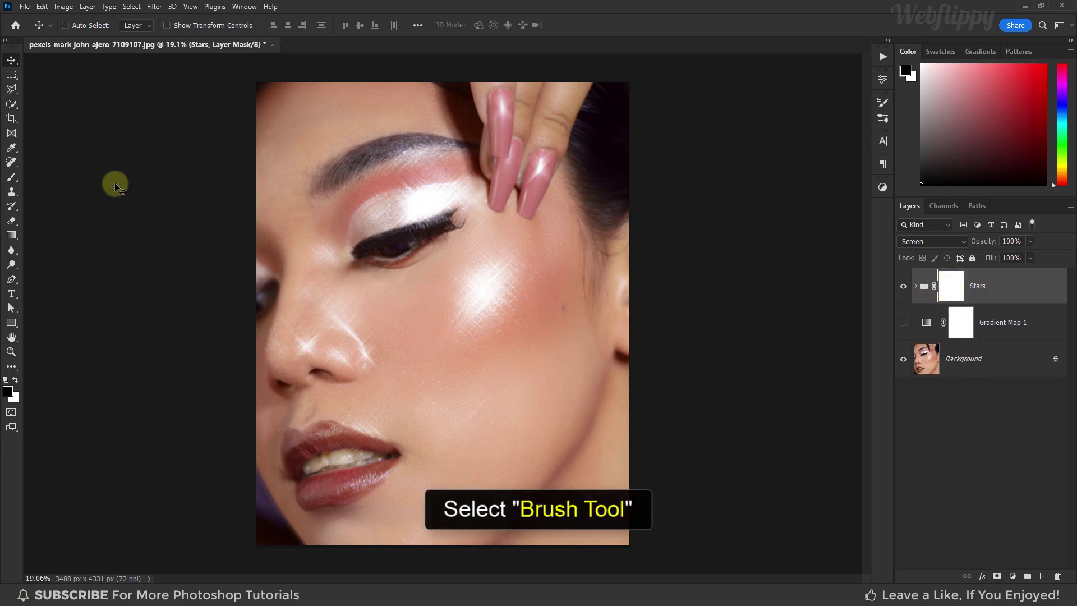
{"action": "left_click", "coordinate": [9, 179]}
{"action": "left_click", "coordinate": [44, 177]}
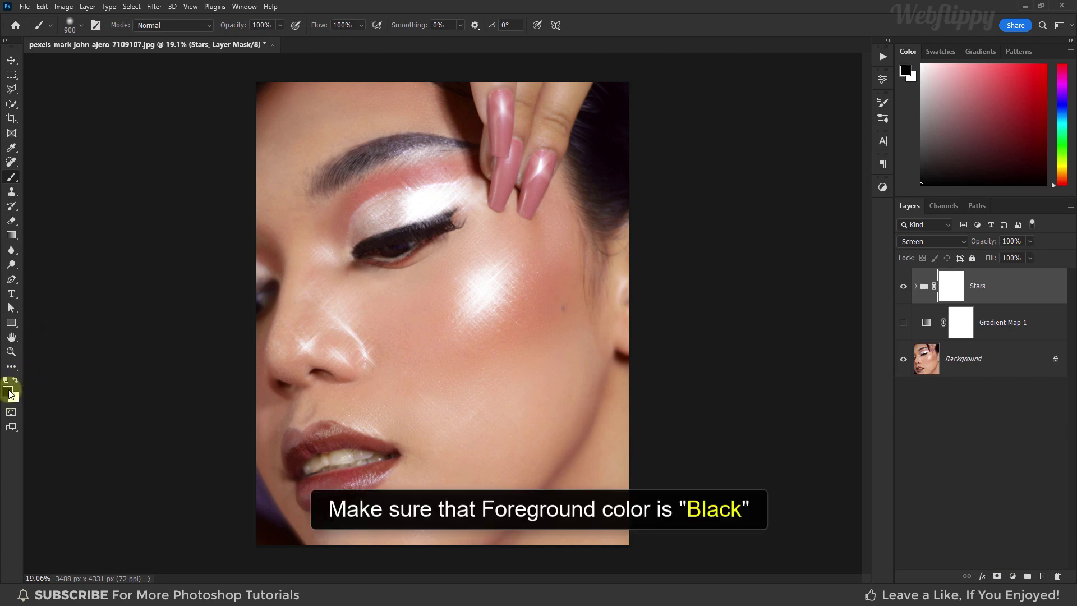
{"action": "left_click", "coordinate": [79, 26]}
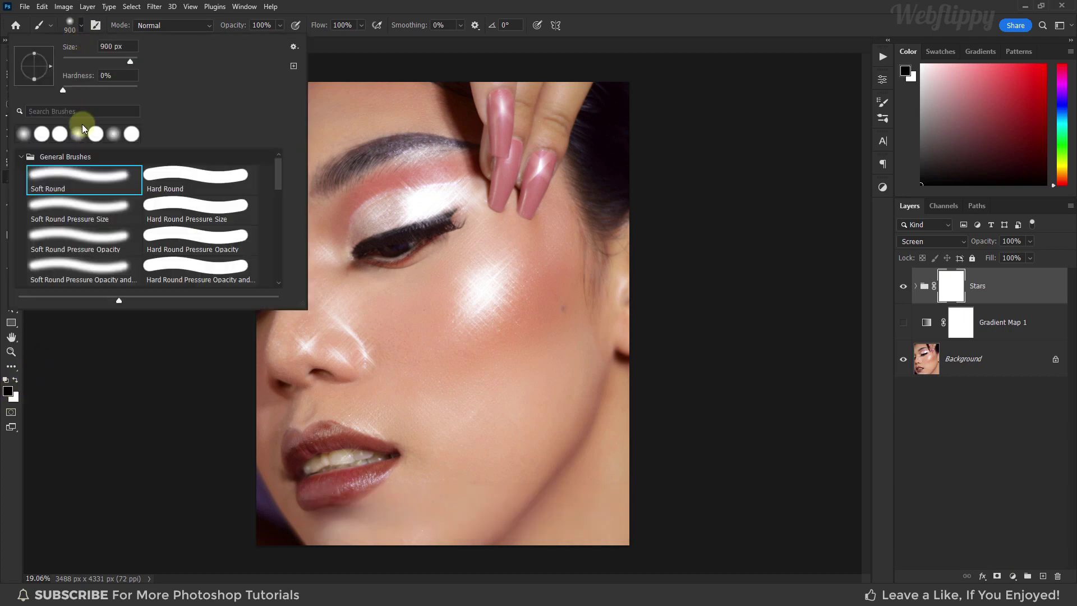
{"action": "left_click", "coordinate": [80, 181]}
{"action": "left_click", "coordinate": [79, 26]}
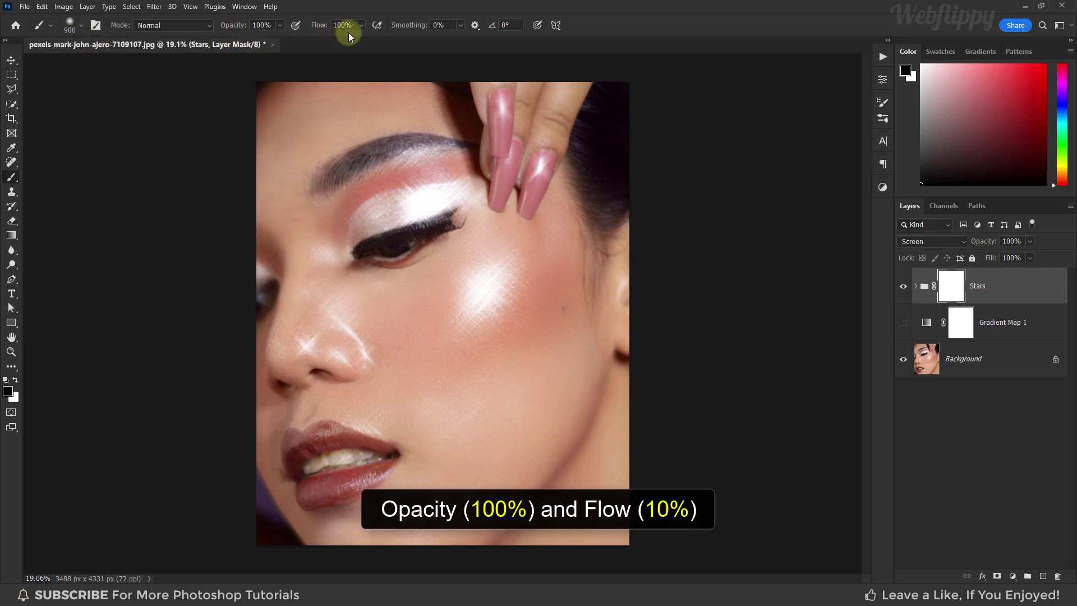
{"action": "left_click_drag", "start_coordinate": [350, 25], "coordinate": [333, 26]}
{"action": "type", "text": "10"}
{"action": "key", "text": "Return"}
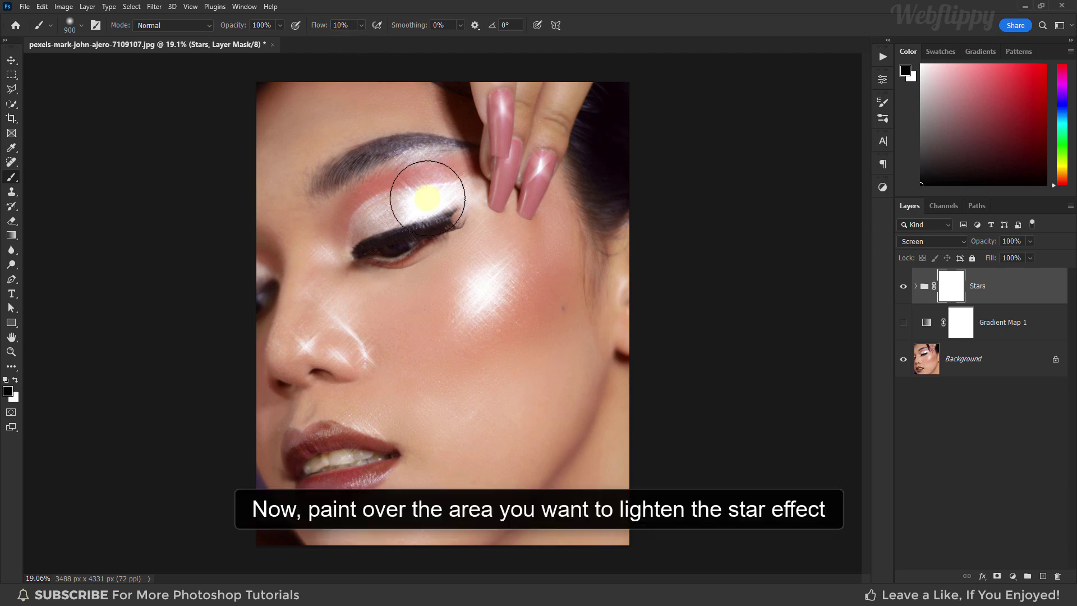
- Paint black on the Stars mask over the eyelid and cheek highlights with 250 px and 400 px brushes to soften the star effect
{"action": "key", "text": "bracketleft"}
{"action": "key", "text": "bracketleft"}
{"action": "key", "text": "bracketleft"}
{"action": "key", "text": "bracketleft"}
{"action": "key", "text": "bracketleft"}
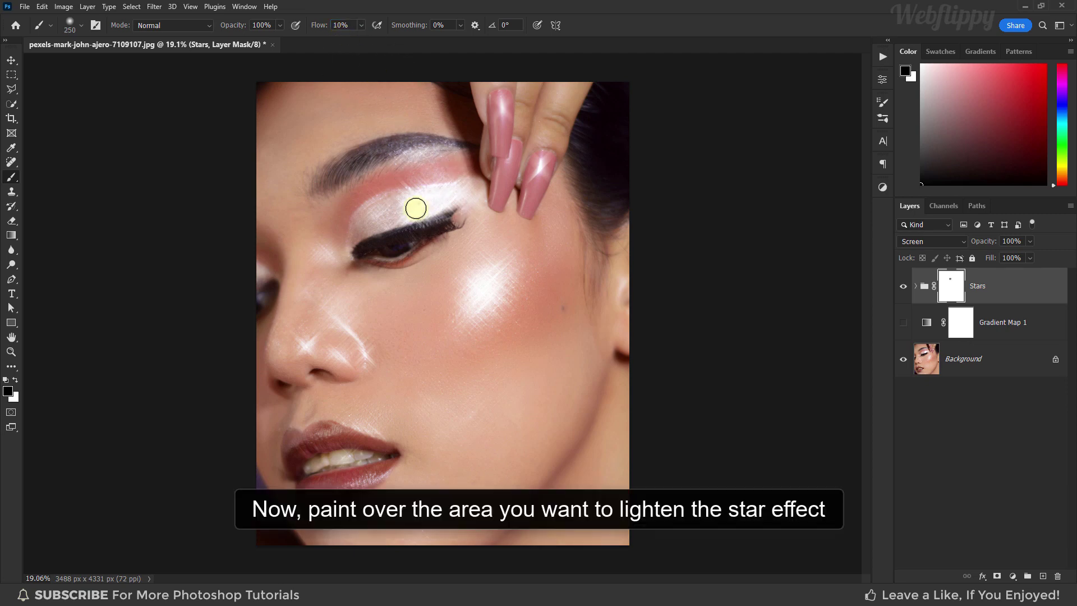
{"action": "key", "text": "bracketright"}
{"action": "key", "text": "bracketright"}
{"action": "left_click", "coordinate": [480, 288]}
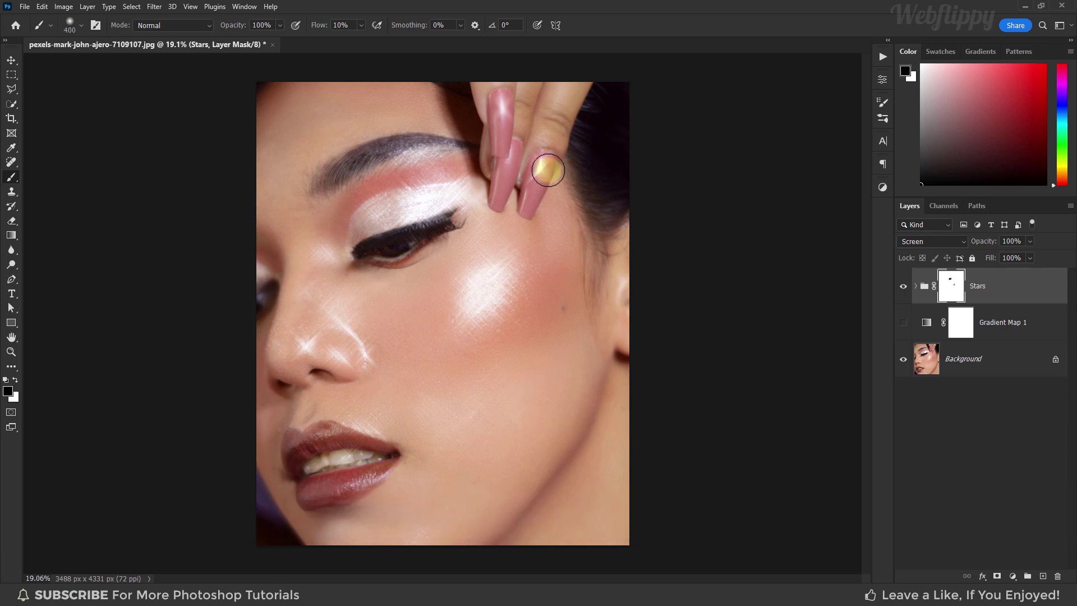
{"action": "left_click", "coordinate": [11, 60]}
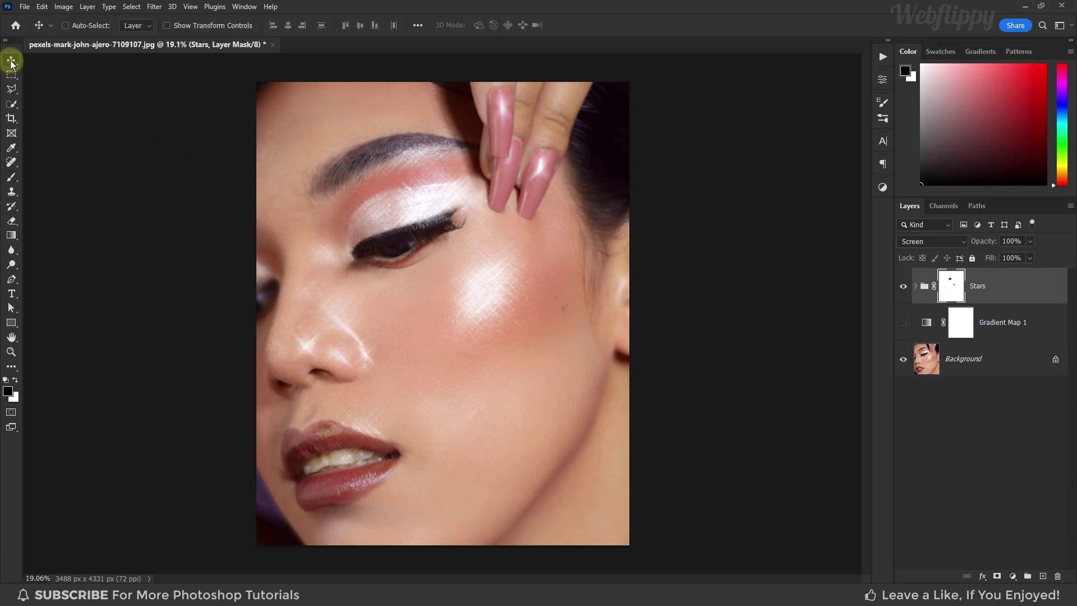
- Compare the portrait with the Stars group hidden and shown and with its layer mask disabled and enabled
{"action": "left_click", "coordinate": [901, 287]}
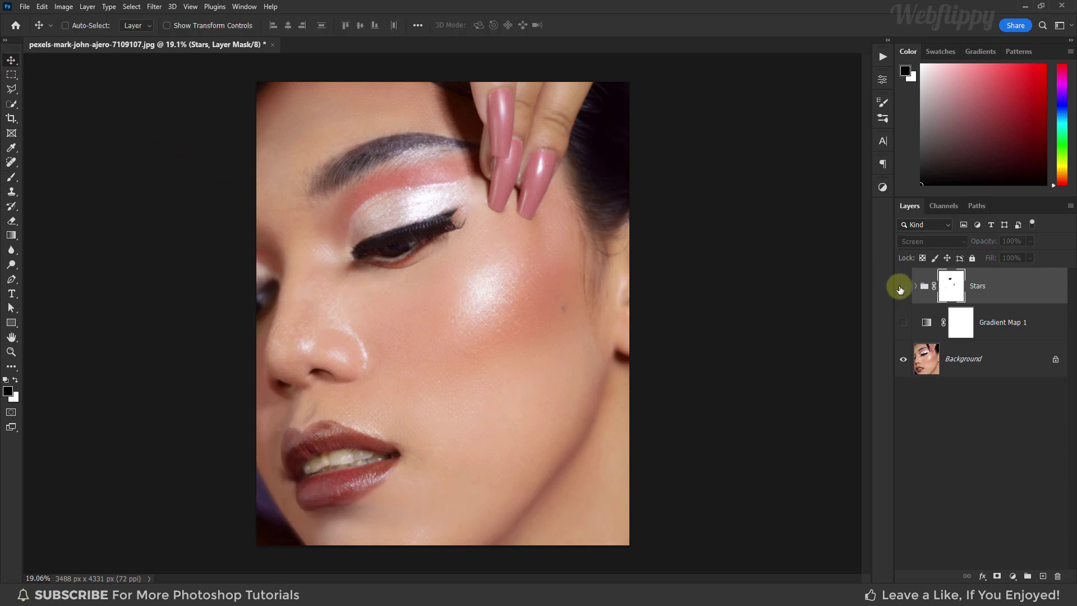
{"action": "left_click", "coordinate": [901, 287]}
{"action": "right_click", "coordinate": [940, 289]}
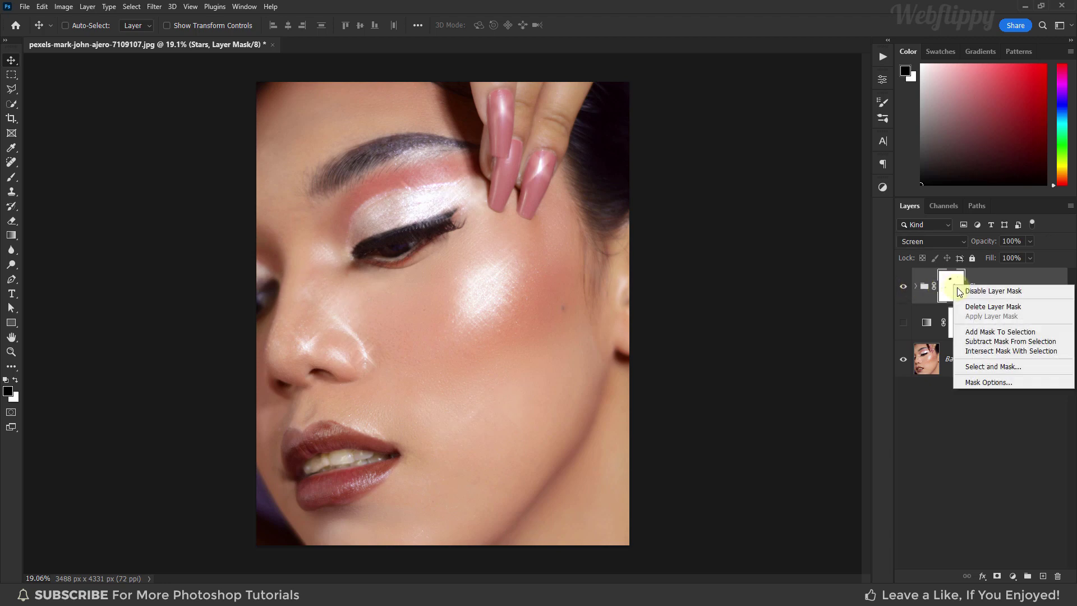
{"action": "left_click", "coordinate": [960, 293]}
{"action": "right_click", "coordinate": [959, 293]}
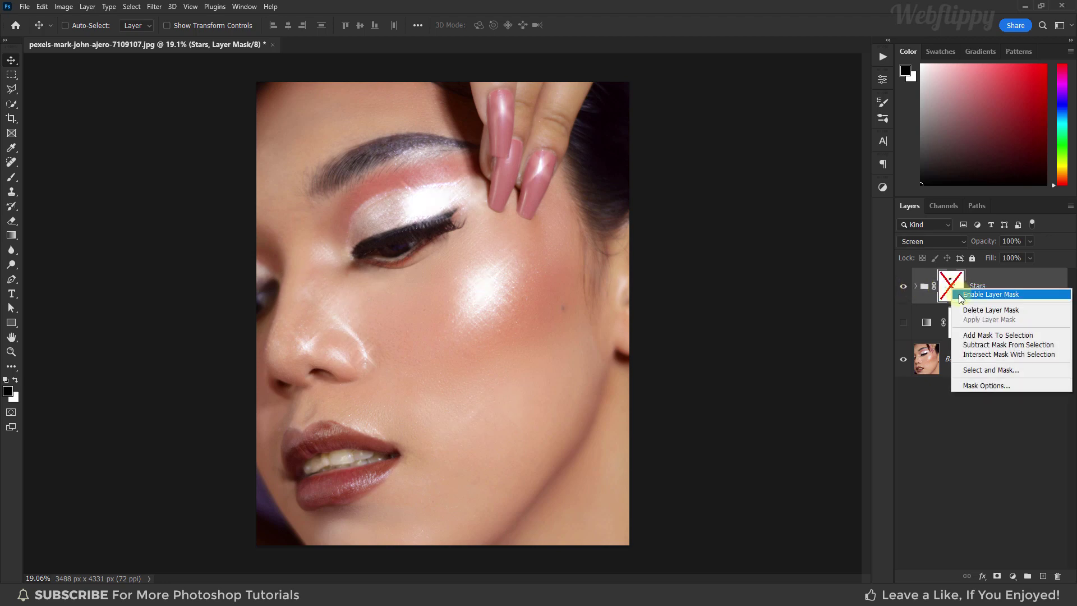
{"action": "left_click", "coordinate": [960, 295]}
- Show Gradient Map 1, stamp all visible layers into a new layer above the Stars group, and hide the gradient map again
{"action": "left_click", "coordinate": [903, 323]}
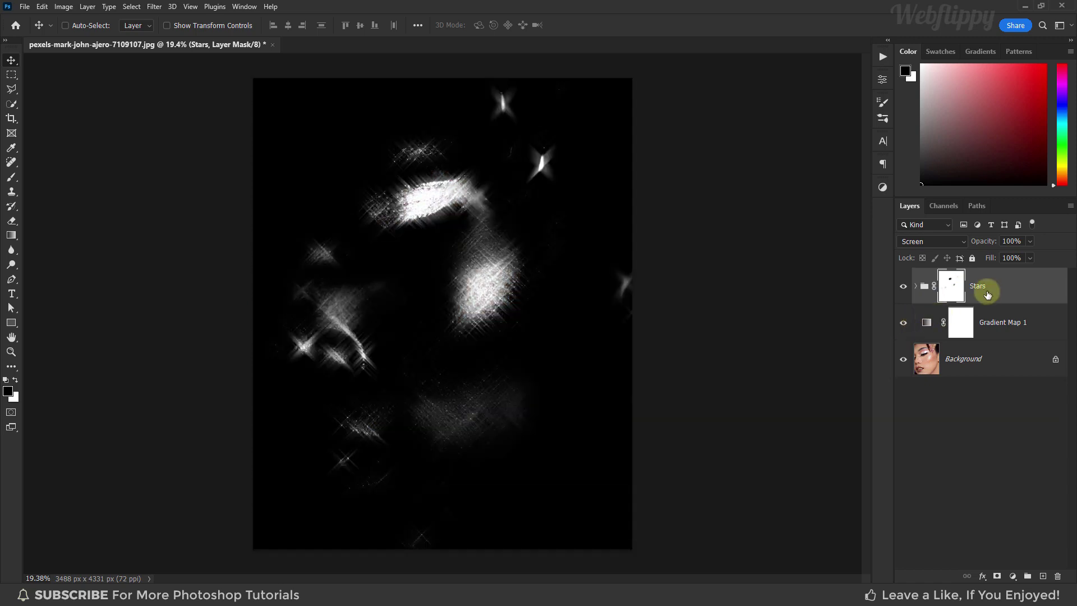
{"action": "left_click", "coordinate": [987, 294]}
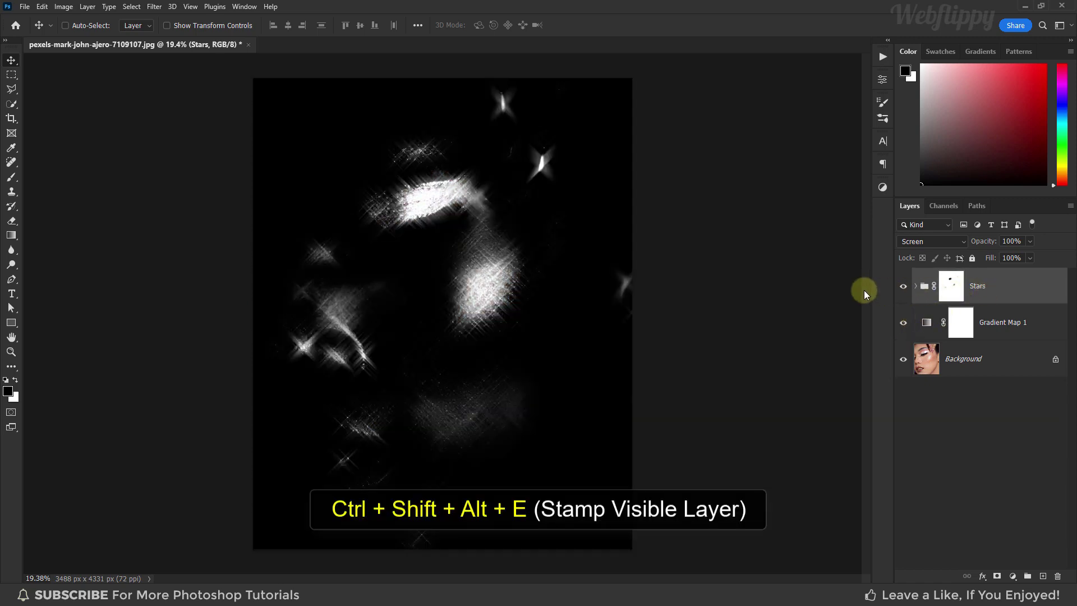
{"action": "key", "text": "ctrl+shift+alt+e"}
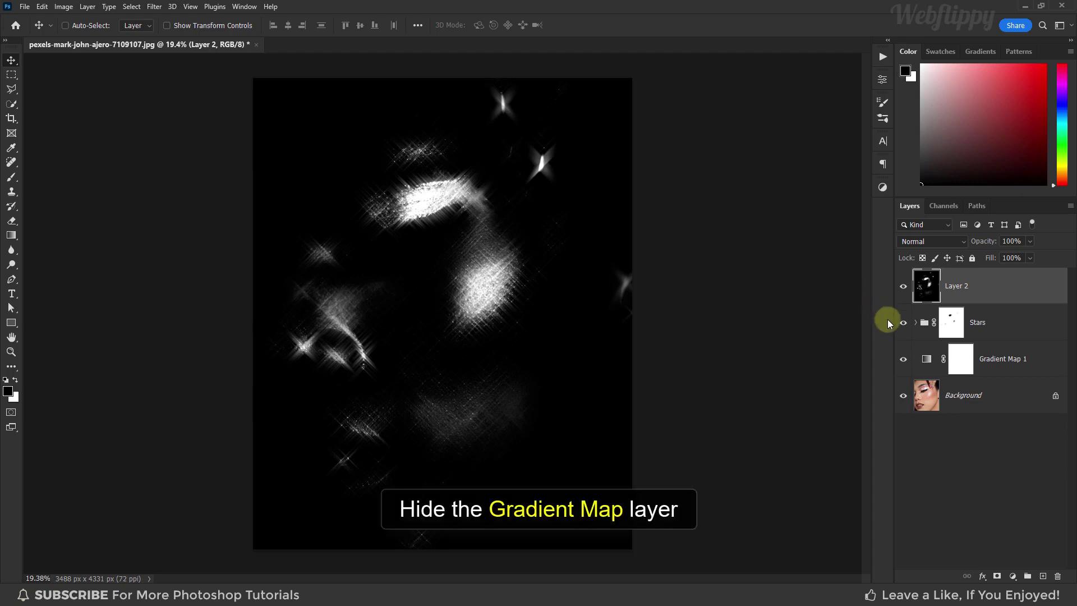
{"action": "left_click", "coordinate": [904, 363]}
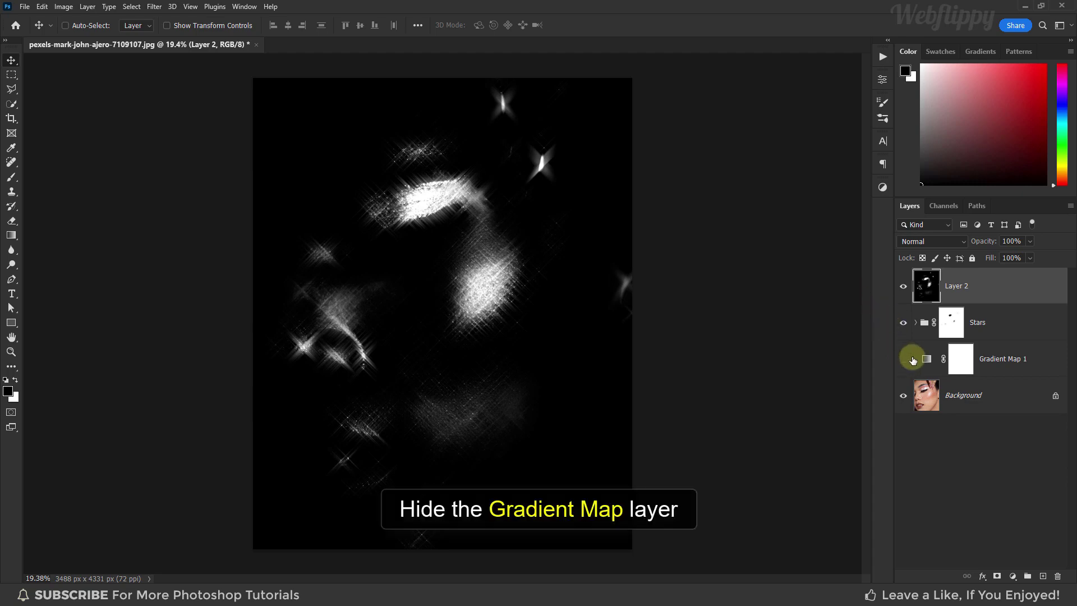
- Rename the stamped layer "Glow" and set its blending mode to Color Dodge
{"action": "double_click", "coordinate": [958, 286]}
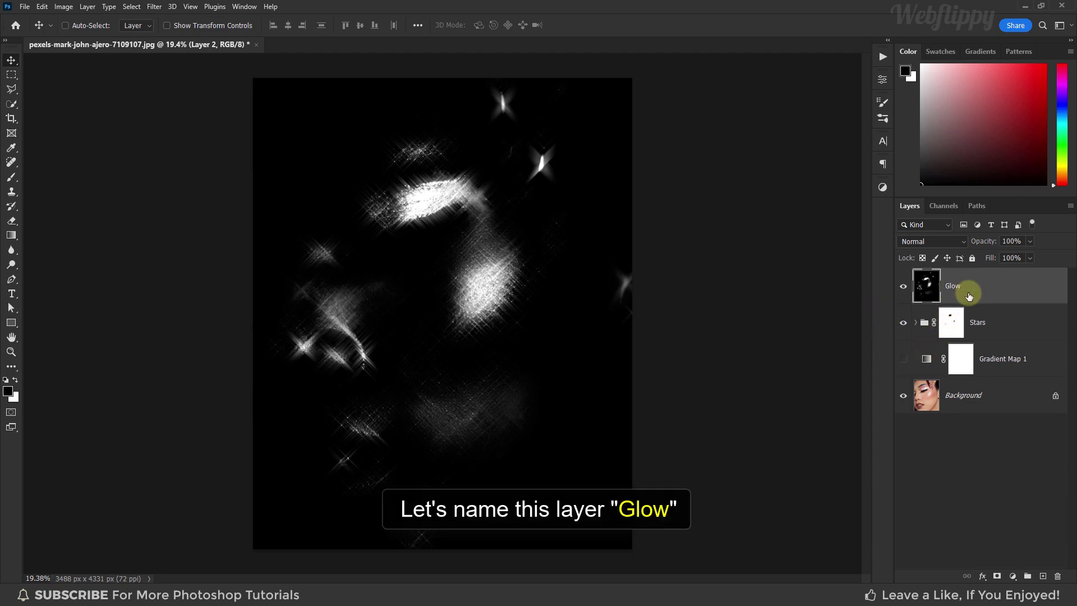
{"action": "key", "text": "Return"}
{"action": "left_click", "coordinate": [958, 240]}
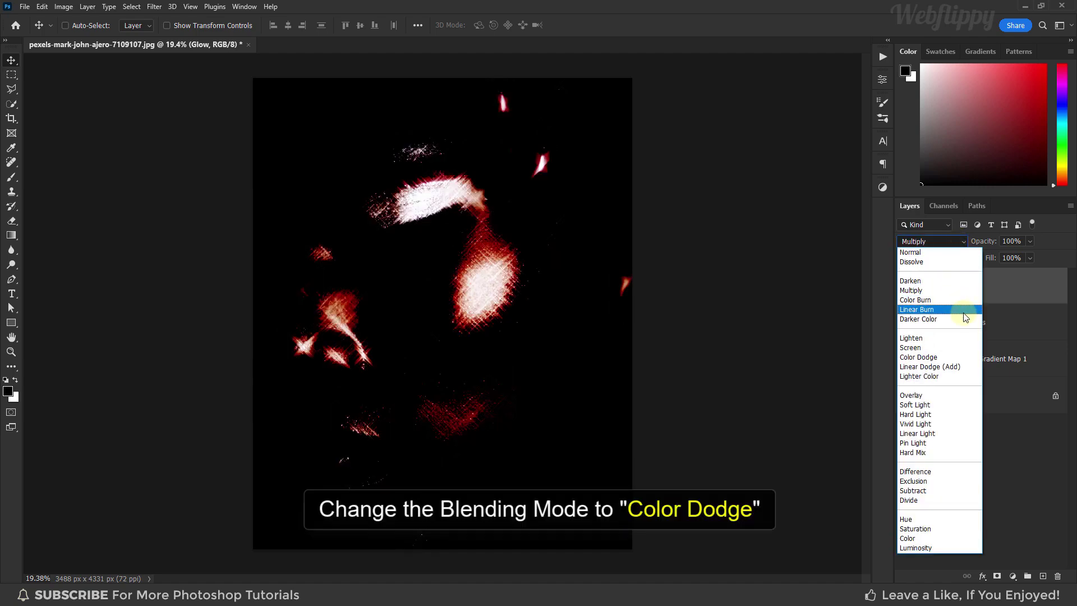
{"action": "left_click", "coordinate": [960, 359]}
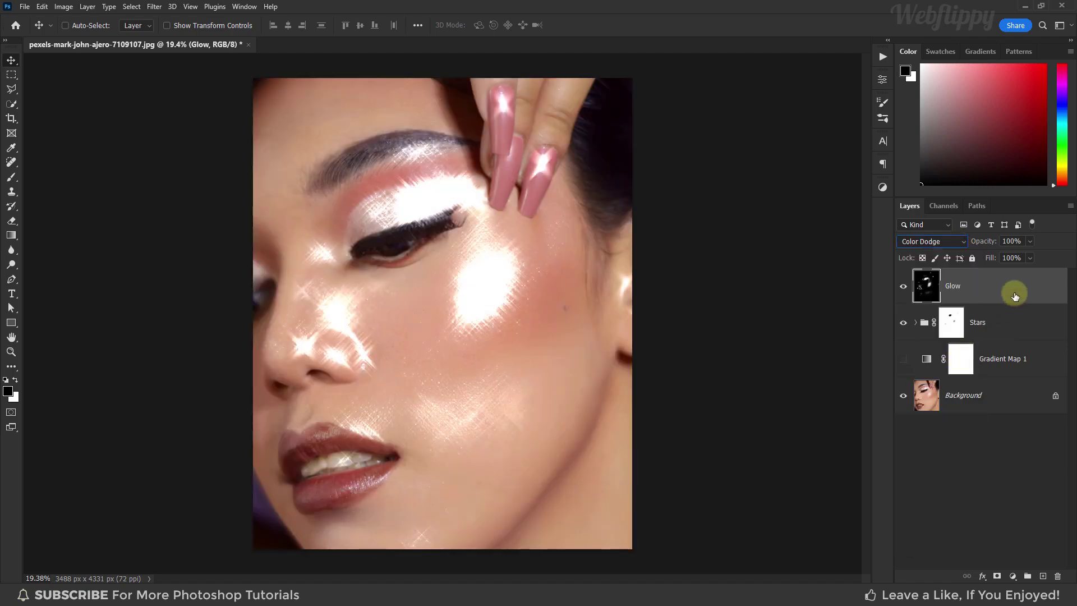
- Reduce the Glow layer's fill to 8% and compare the portrait with the layer hidden and shown
{"action": "left_click_drag", "start_coordinate": [1031, 258], "coordinate": [988, 271]}
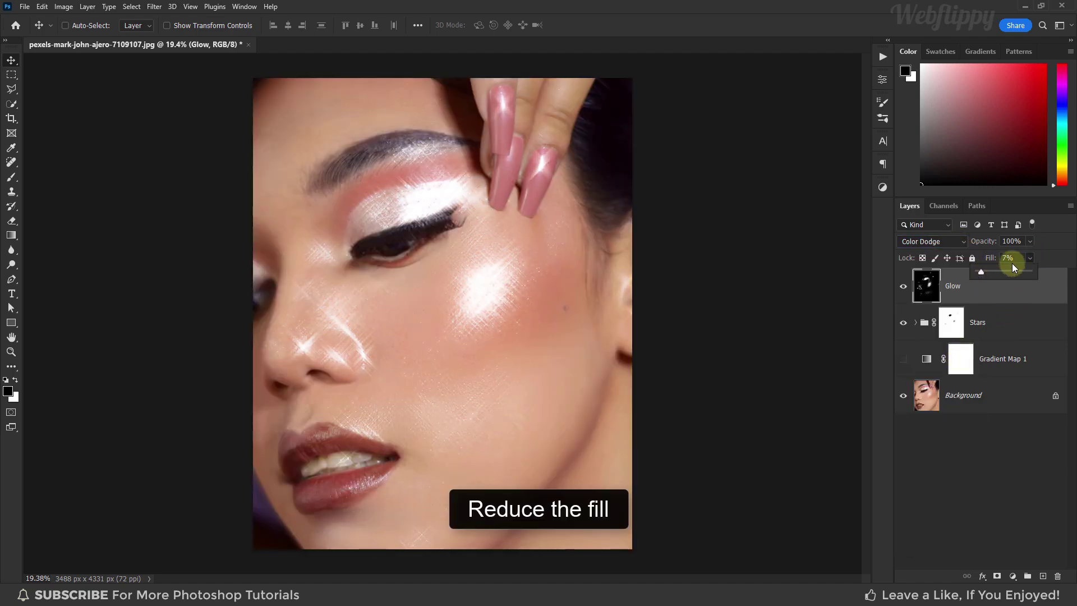
{"action": "double_click", "coordinate": [1004, 258]}
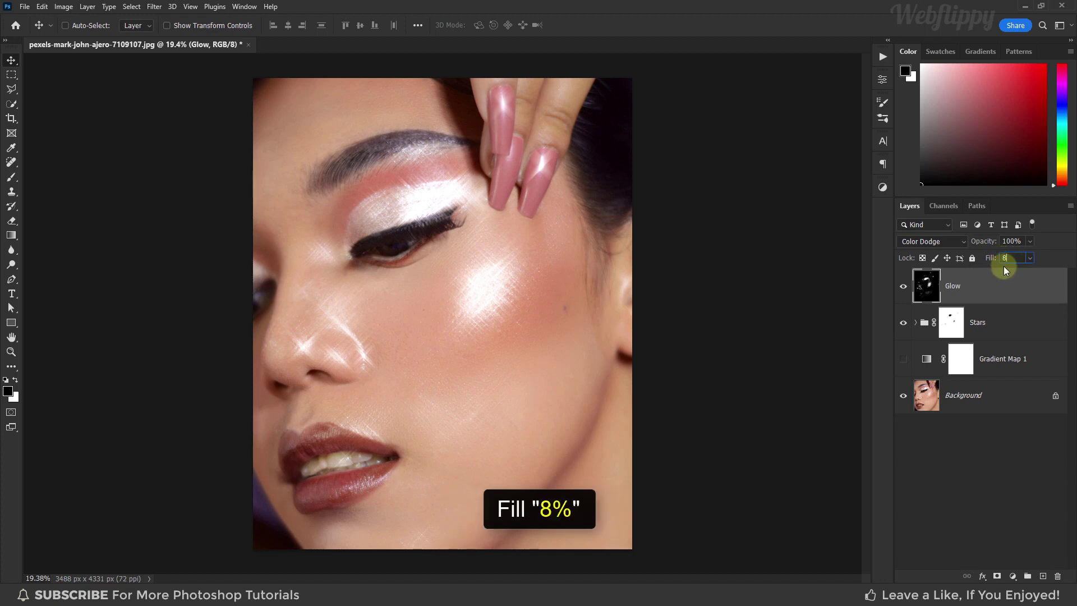
{"action": "left_click", "coordinate": [902, 287]}
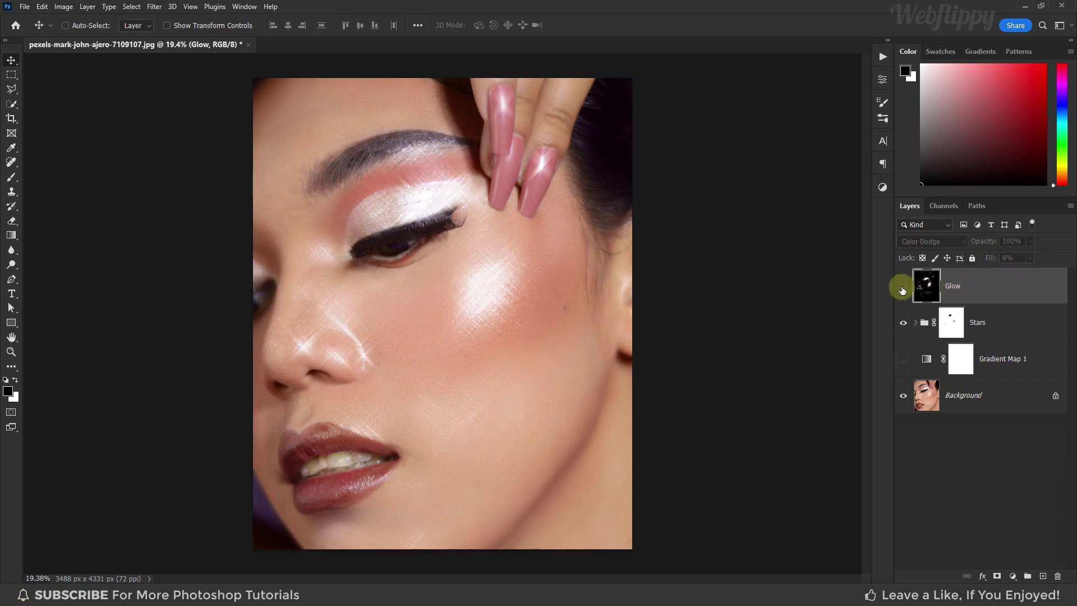
{"action": "left_click", "coordinate": [903, 288]}
{"action": "left_click", "coordinate": [903, 287]}
{"action": "left_click", "coordinate": [902, 288]}
- Duplicate the Background layer, place the copy directly above Gradient Map 1 and rename it "Soft Dreamy"
{"action": "left_click", "coordinate": [964, 397]}
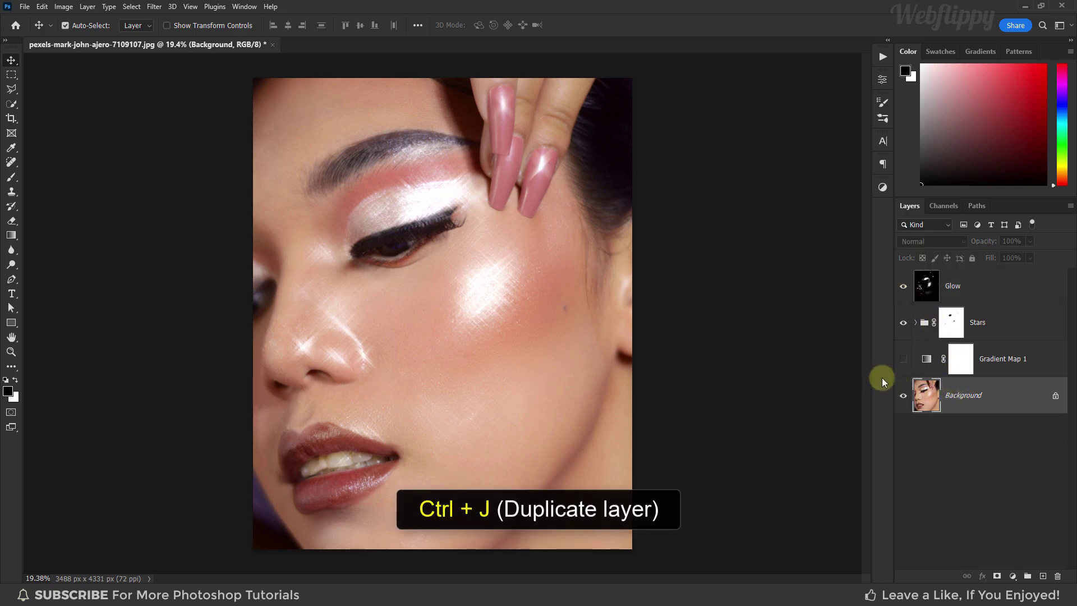
{"action": "key", "text": "ctrl+j"}
{"action": "left_click_drag", "start_coordinate": [988, 392], "coordinate": [981, 360]}
{"action": "double_click", "coordinate": [976, 362]}
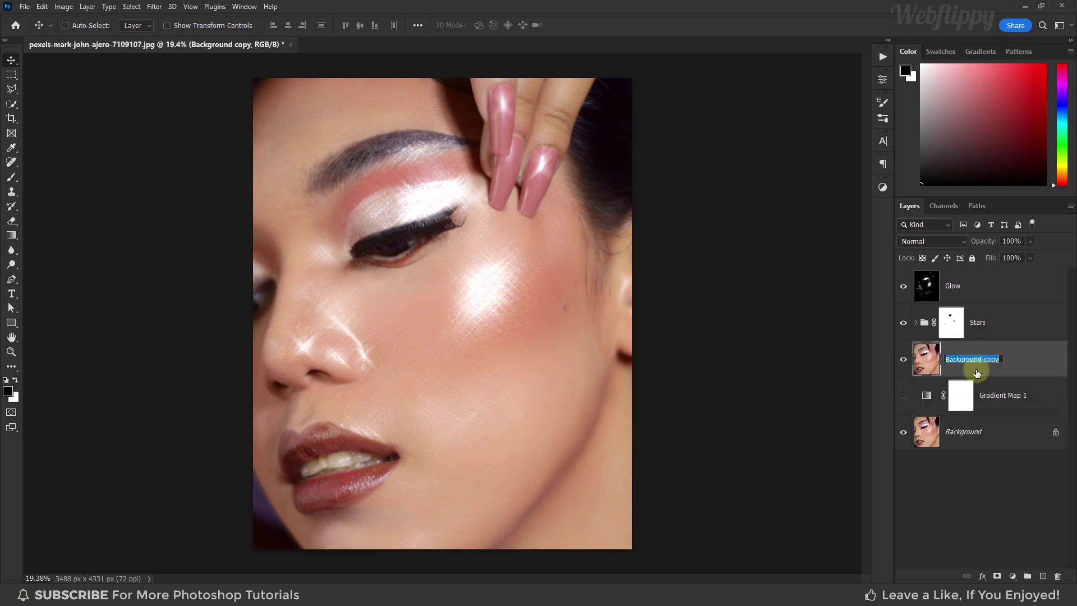
{"action": "type", "text": "Soft Dreamy"}
{"action": "key", "text": "Return"}
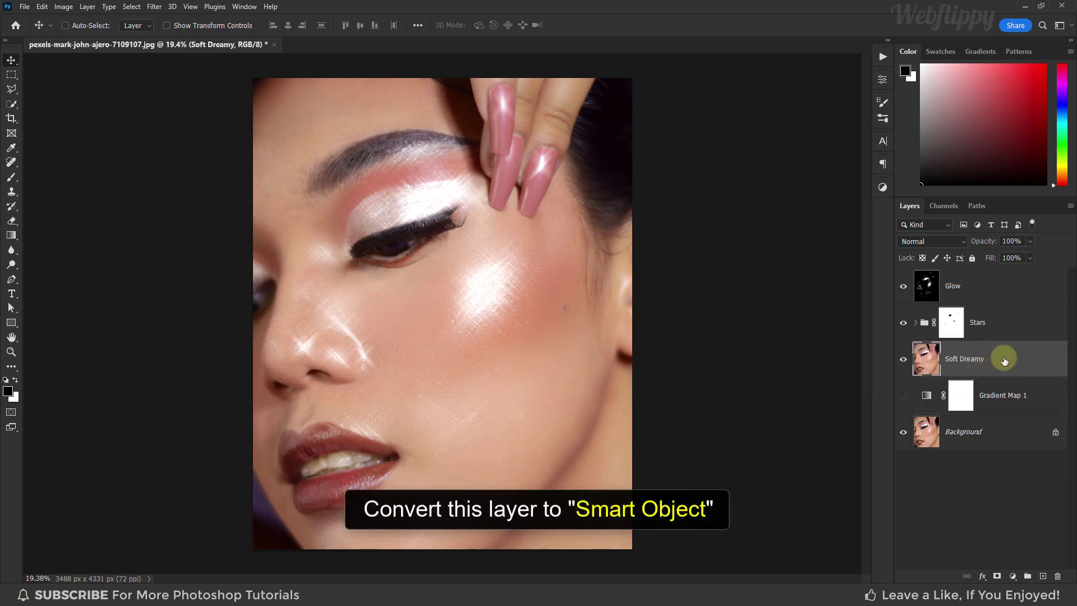
- Convert the Soft Dreamy layer to a Smart Object and apply a Gaussian Blur with a 50-pixel radius
{"action": "right_click", "coordinate": [979, 356]}
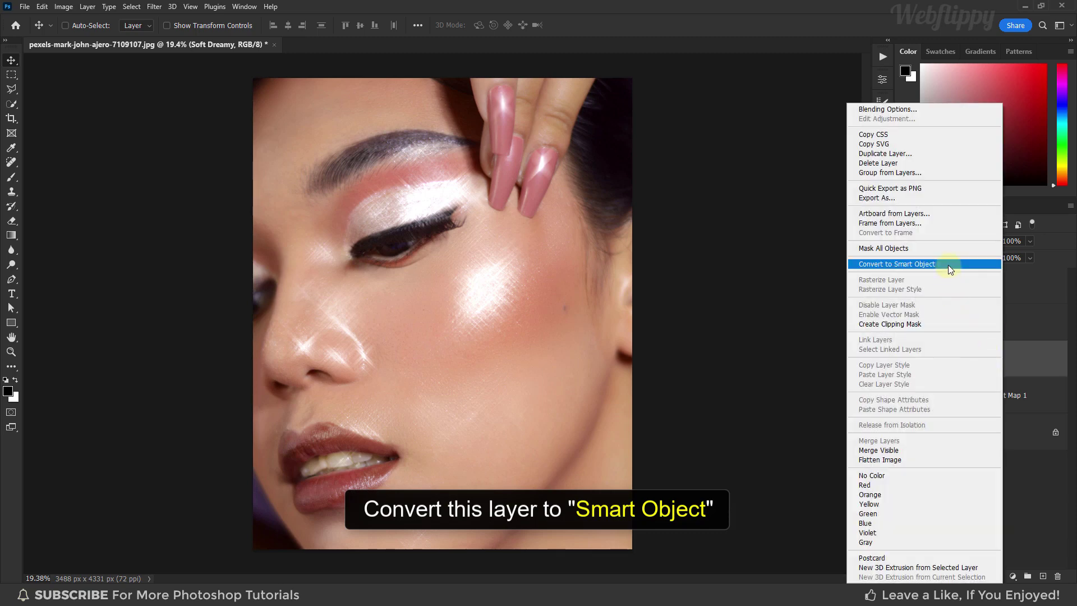
{"action": "left_click", "coordinate": [948, 265]}
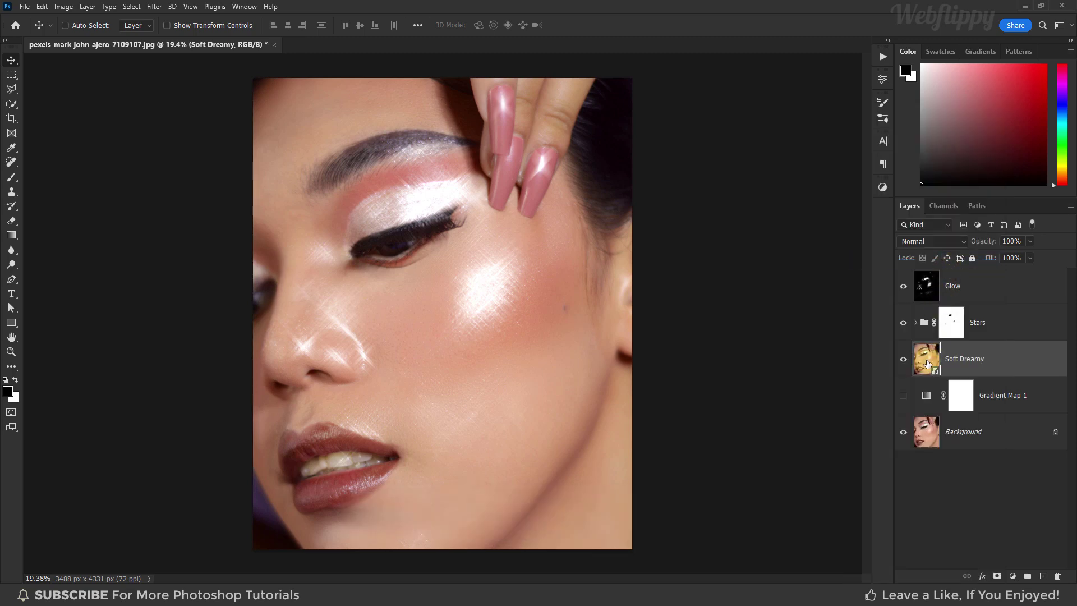
{"action": "left_click", "coordinate": [154, 7]}
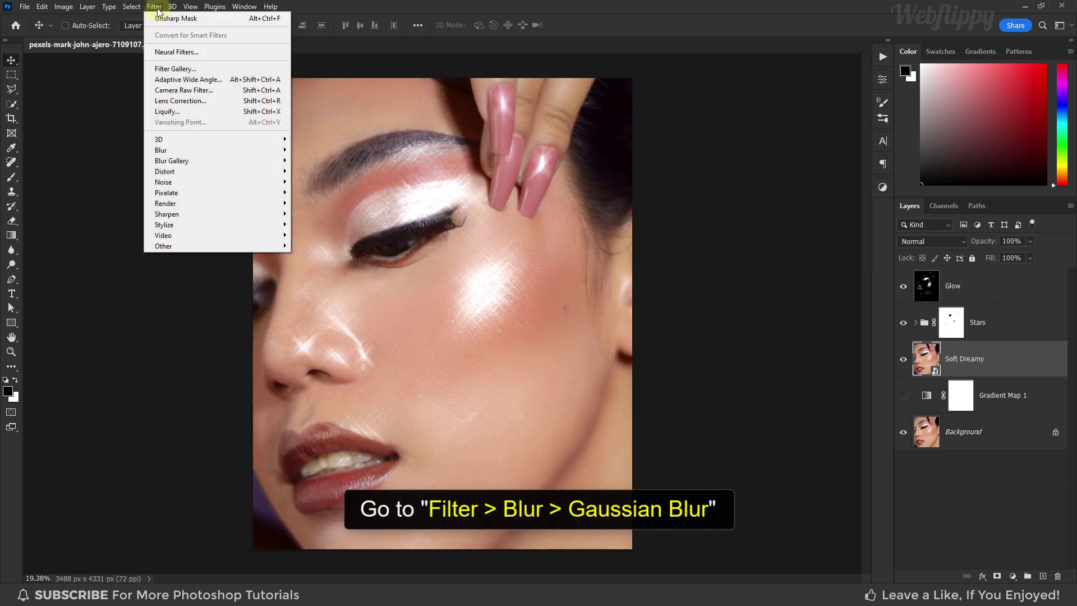
{"action": "mouse_move", "coordinate": [201, 150]}
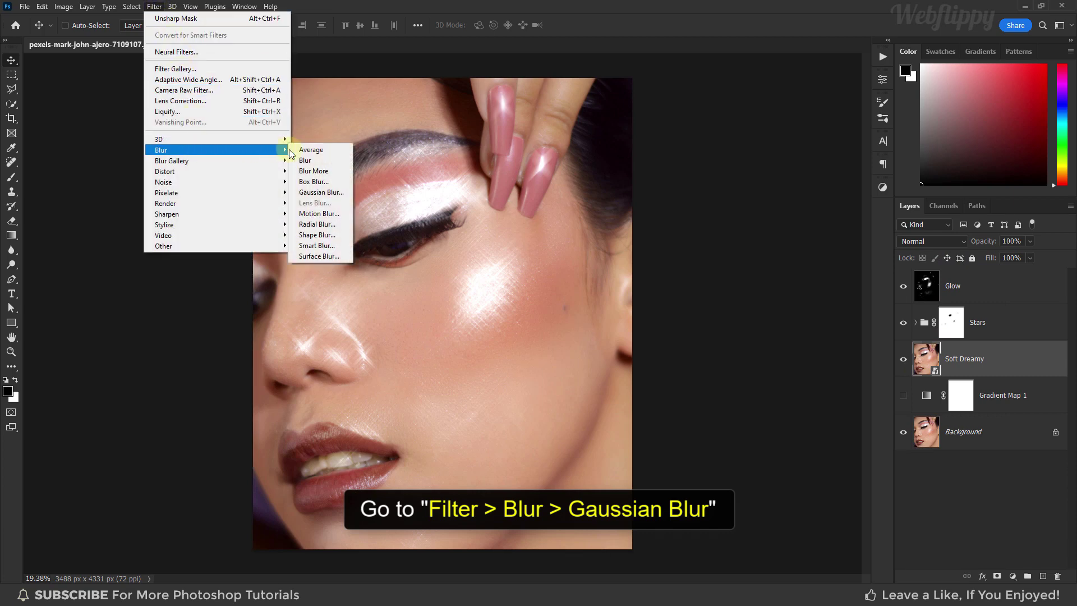
{"action": "left_click", "coordinate": [318, 193]}
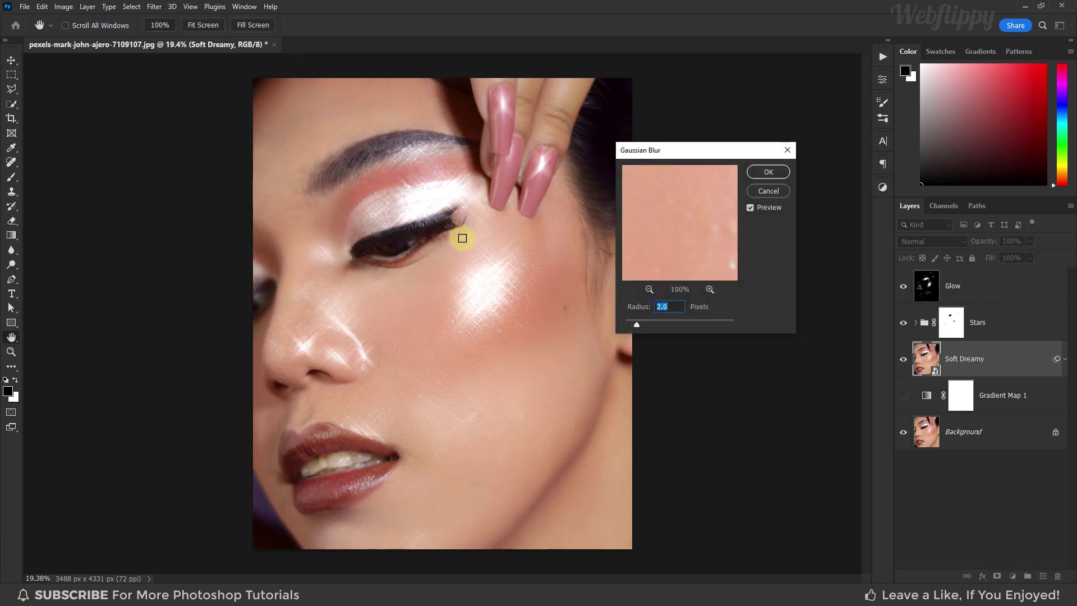
{"action": "mouse_move", "coordinate": [641, 322]}
{"action": "left_mouse_down"}
{"action": "mouse_move", "coordinate": [682, 322]}
{"action": "mouse_move", "coordinate": [655, 306]}
{"action": "left_mouse_up"}
{"action": "type", "text": "50"}
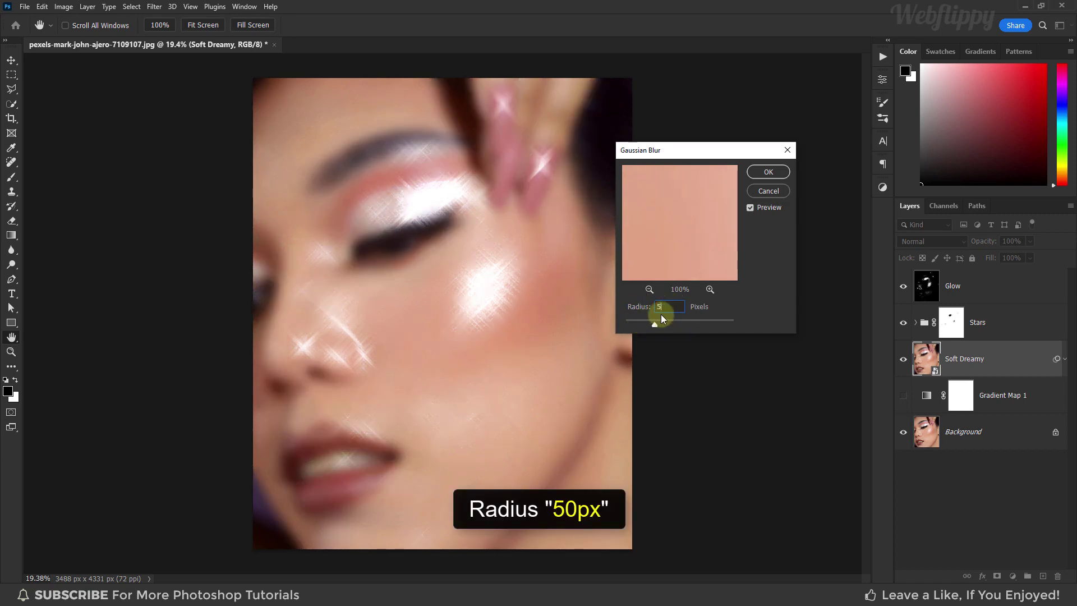
{"action": "left_click", "coordinate": [768, 173]}
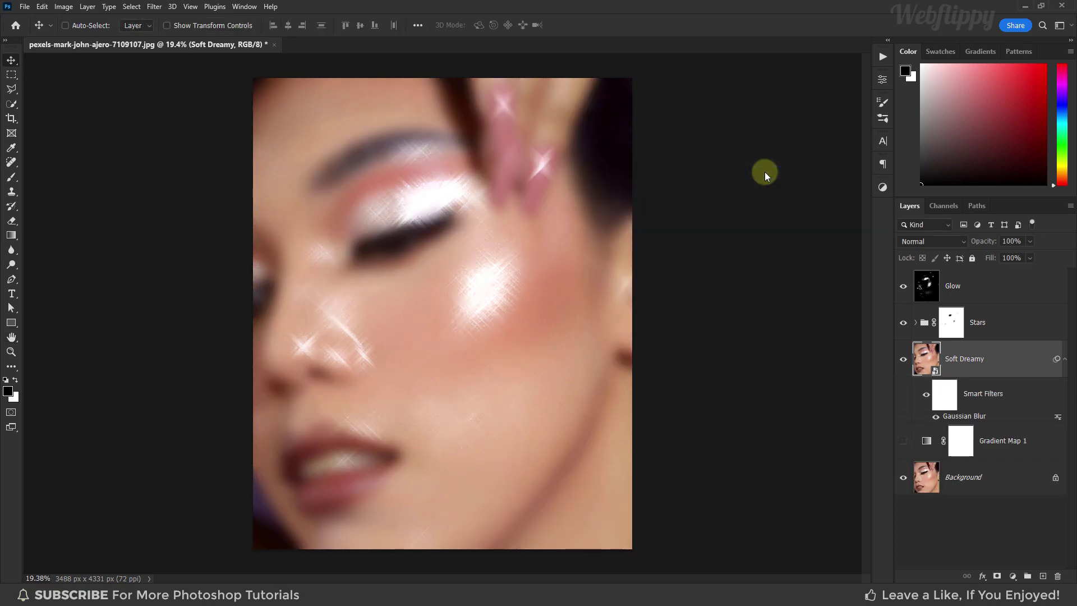
- Set the Soft Dreamy layer's blending mode to Screen and reduce its opacity to 25%
{"action": "left_click", "coordinate": [941, 241]}
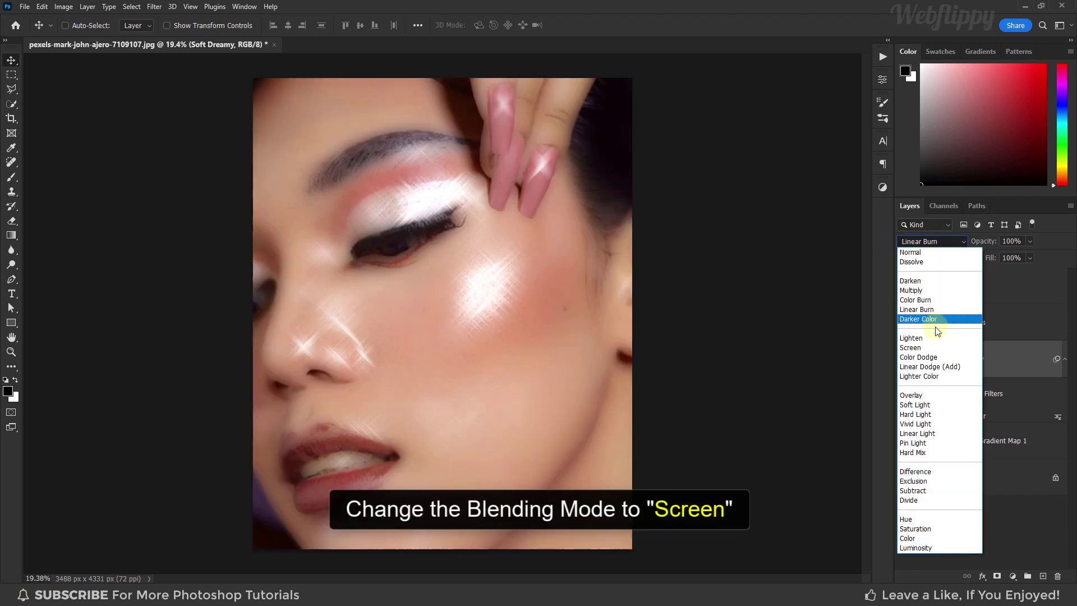
{"action": "left_click", "coordinate": [934, 347]}
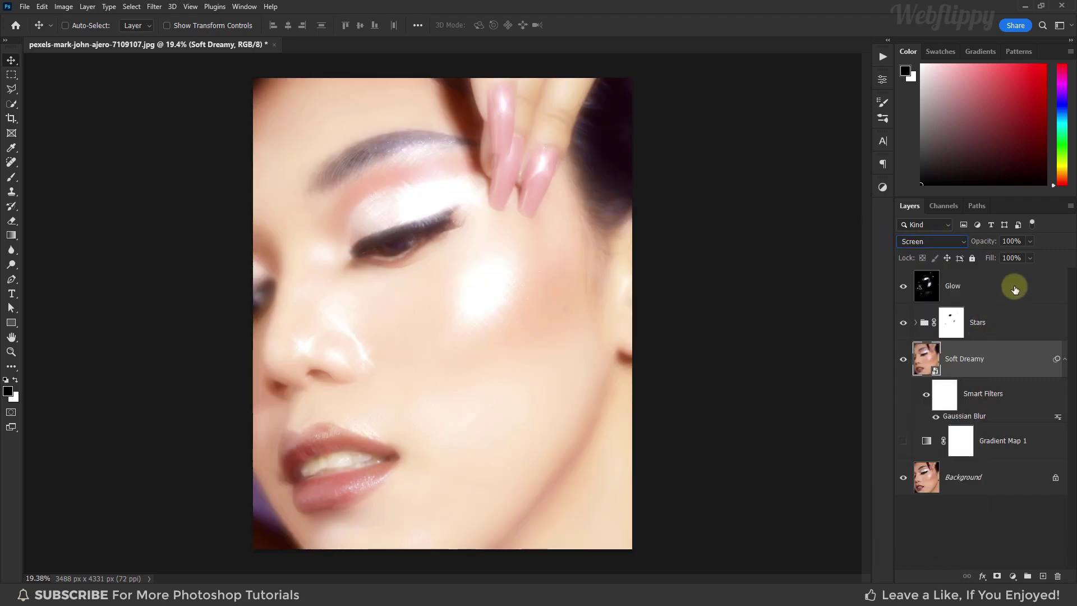
{"action": "left_click_drag", "start_coordinate": [1030, 243], "coordinate": [991, 254]}
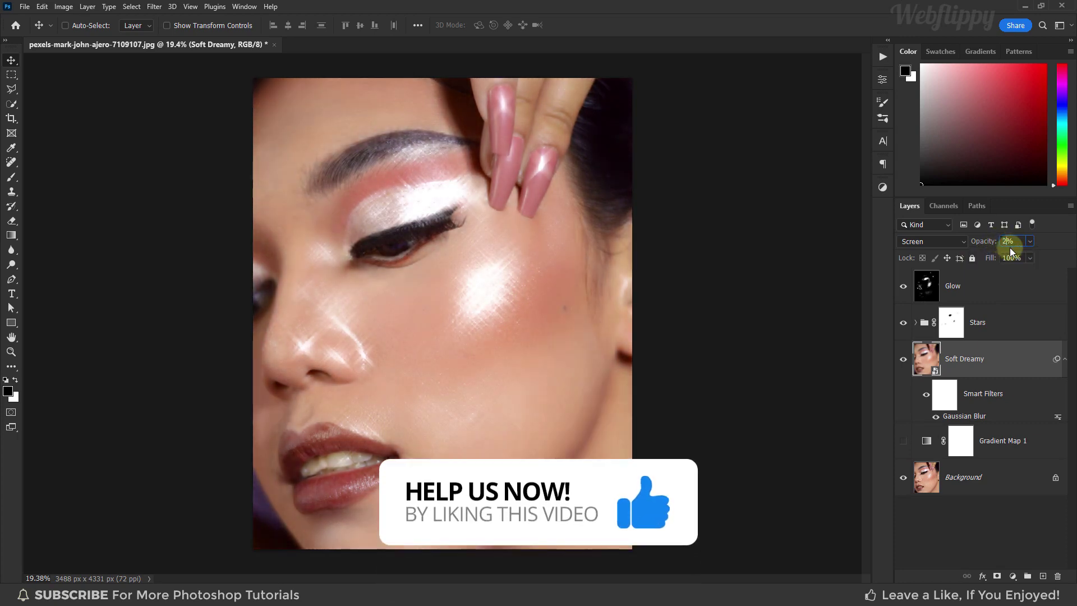
{"action": "key", "text": "Up"}
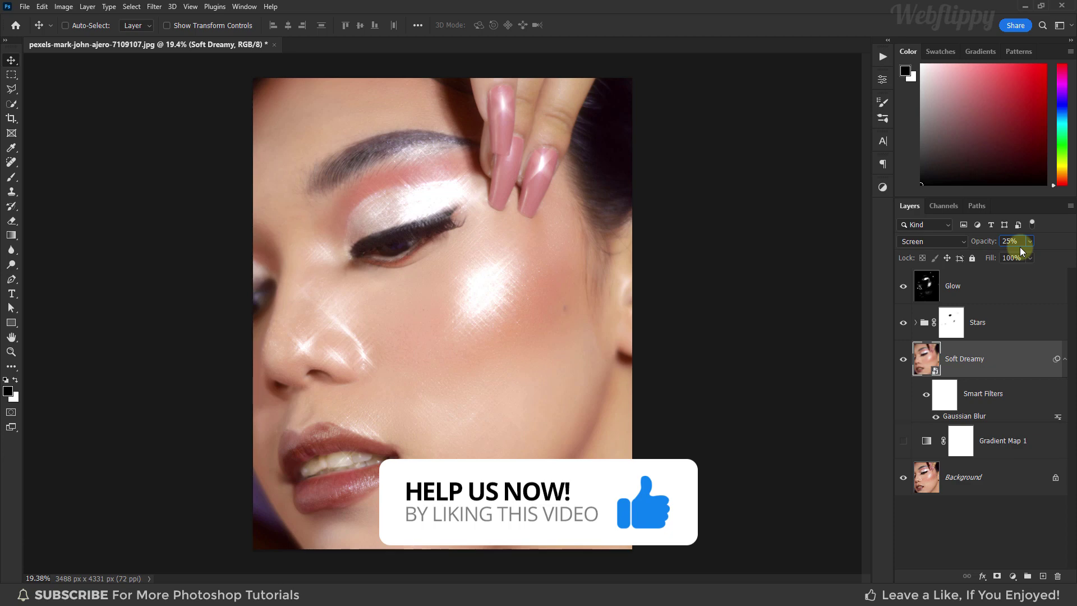
- Compare the portrait with Soft Dreamy hidden and shown, and the full effect against the Background layer alone
{"action": "left_click", "coordinate": [903, 359]}
{"action": "left_click", "coordinate": [903, 360]}
{"action": "left_click", "coordinate": [903, 478], "text": "alt"}
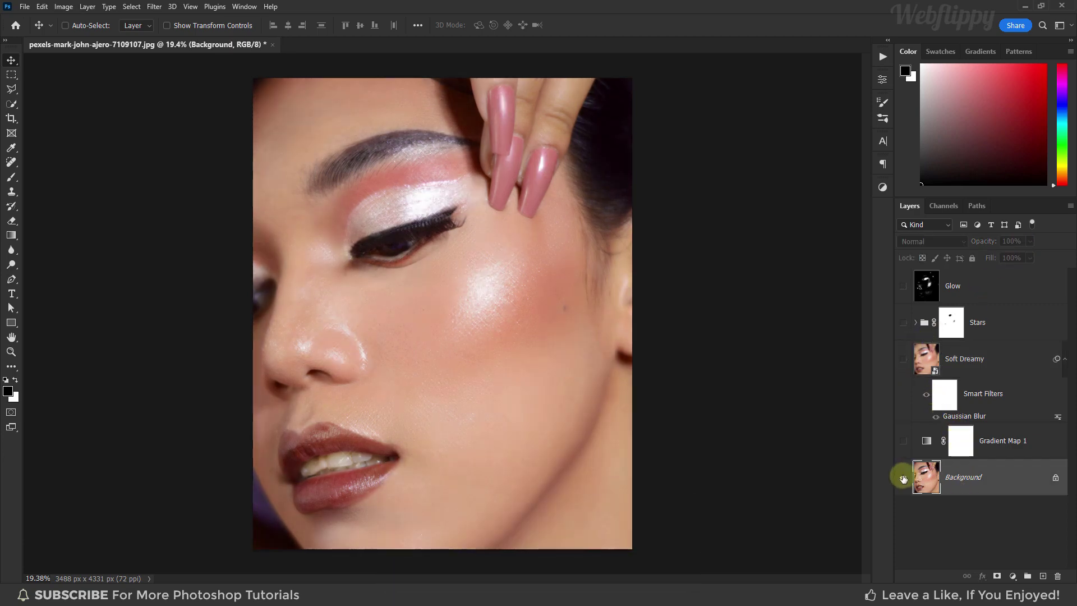
{"action": "left_click", "coordinate": [903, 478], "text": "alt"}
{"action": "left_click", "coordinate": [903, 478], "text": "alt"}
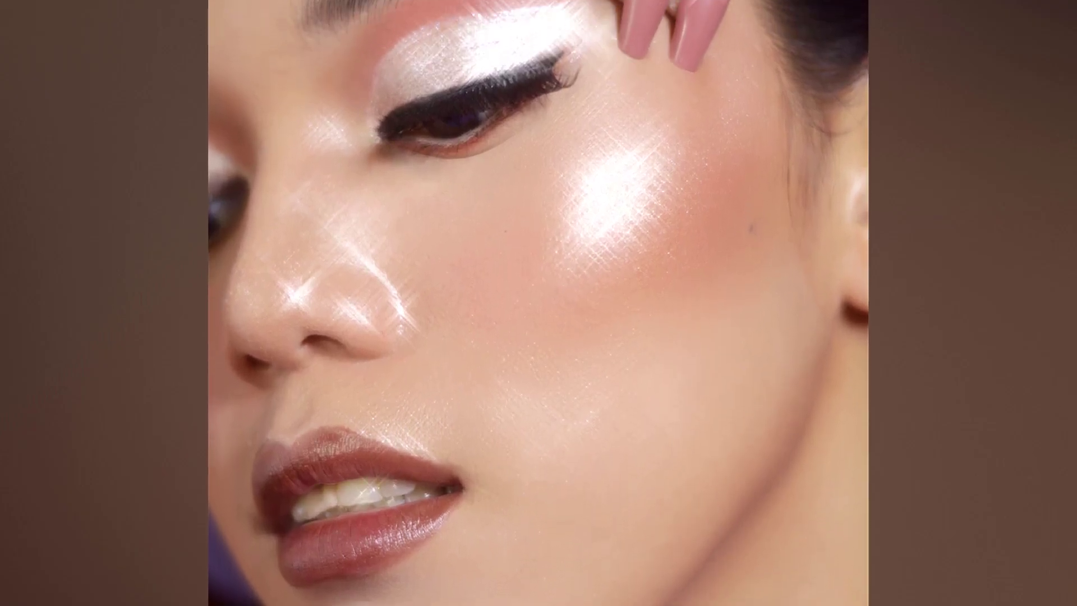